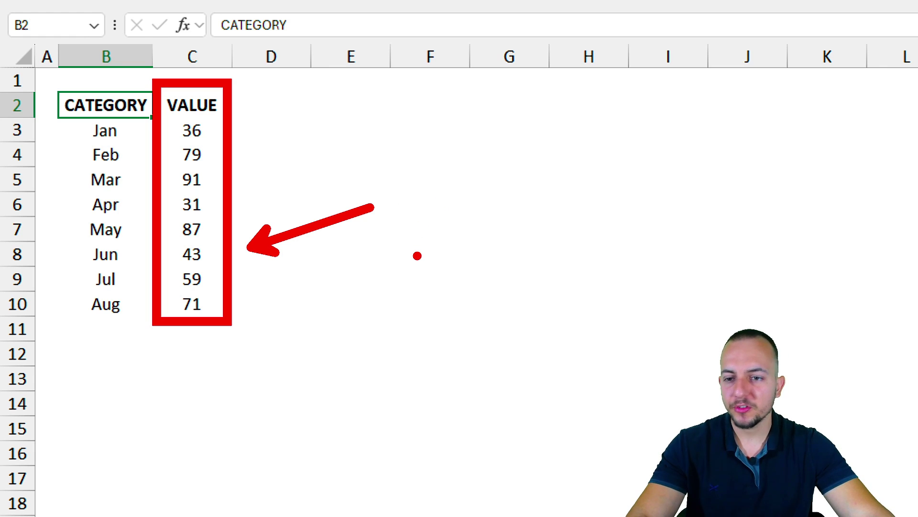
pyautogui.moveTo(82, 109); pyautogui.dragTo(198, 299)
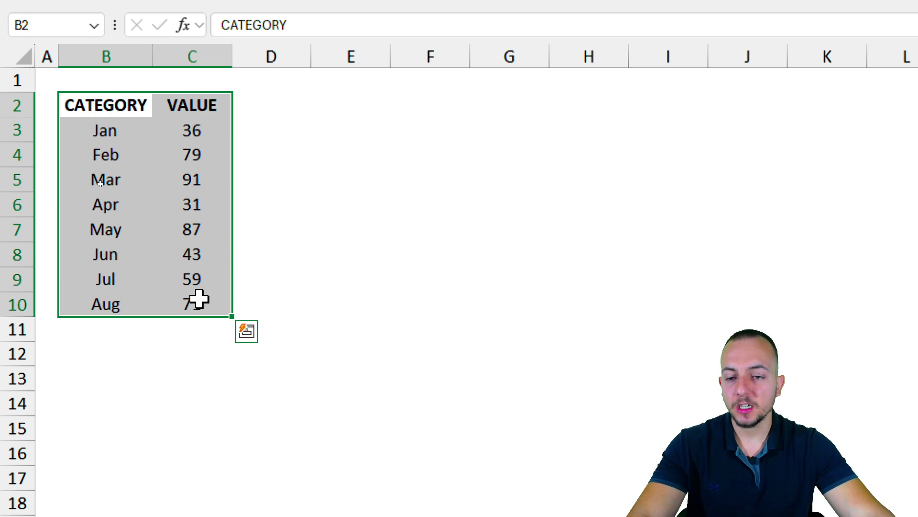
pyautogui.click(271, 108)
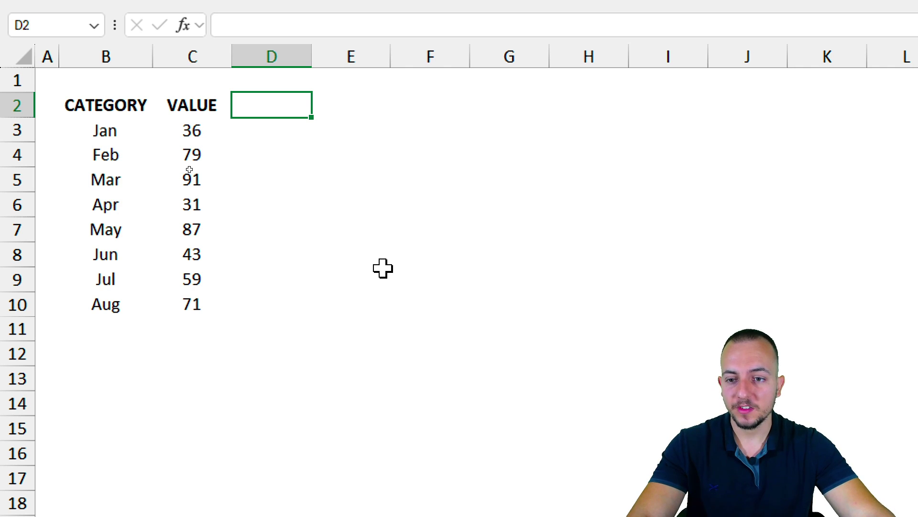
pyautogui.click(278, 56)
pyautogui.click(337, 54)
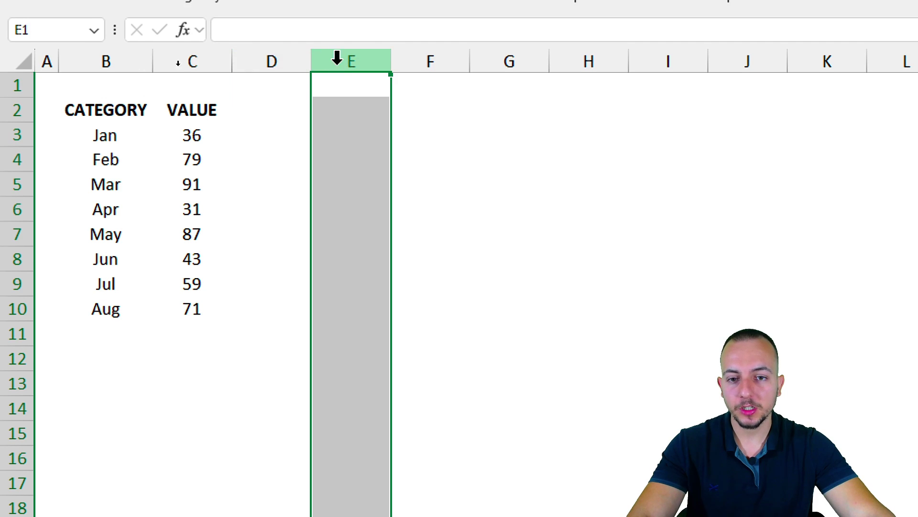
pyautogui.click(418, 56)
pyautogui.click(287, 63)
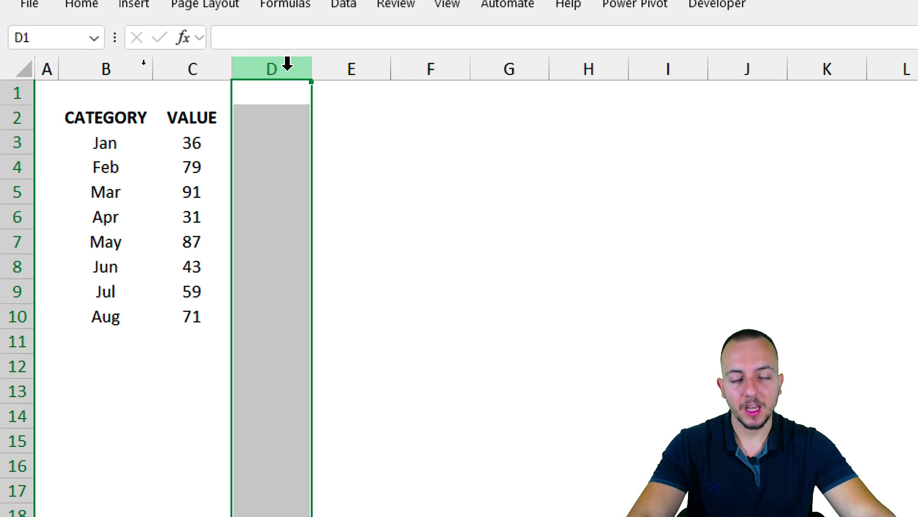
pyautogui.click(285, 110)
pyautogui.click(270, 72)
# Step: Enter the headers RED, YELLOW and GREEN in cells D2, E2 and F2, and select cell D3
pyautogui.click(266, 118)
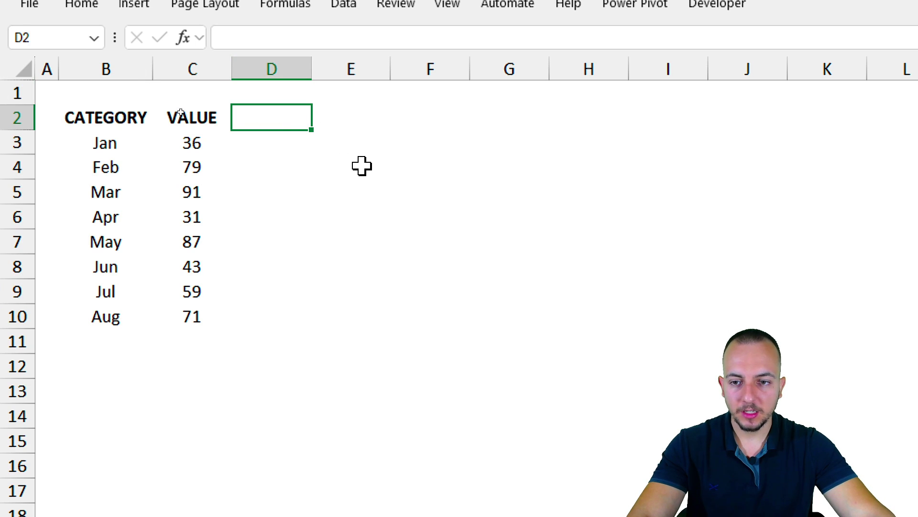
pyautogui.write('RED')
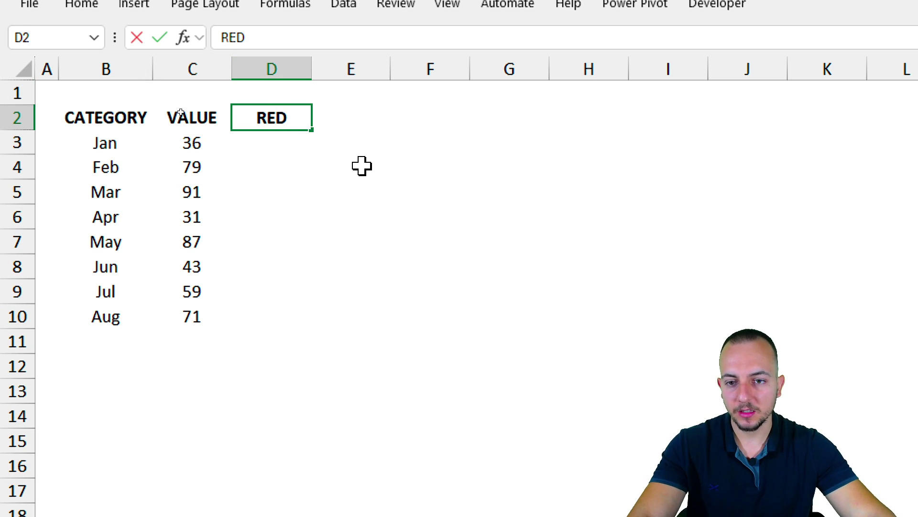
pyautogui.press('Tab')
pyautogui.moveTo(273, 120); pyautogui.dragTo(260, 309)
pyautogui.click(325, 127)
pyautogui.moveTo(302, 121); pyautogui.dragTo(256, 314)
pyautogui.click(365, 119)
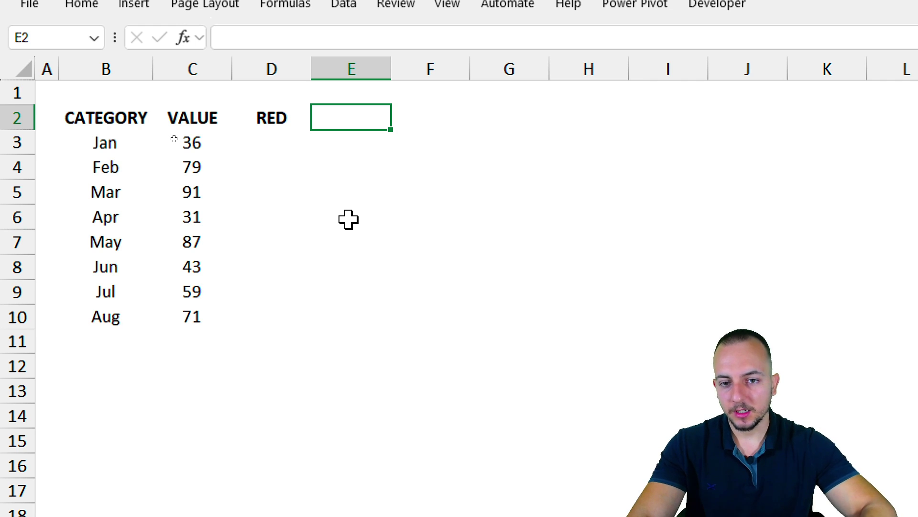
pyautogui.write('YELLOW')
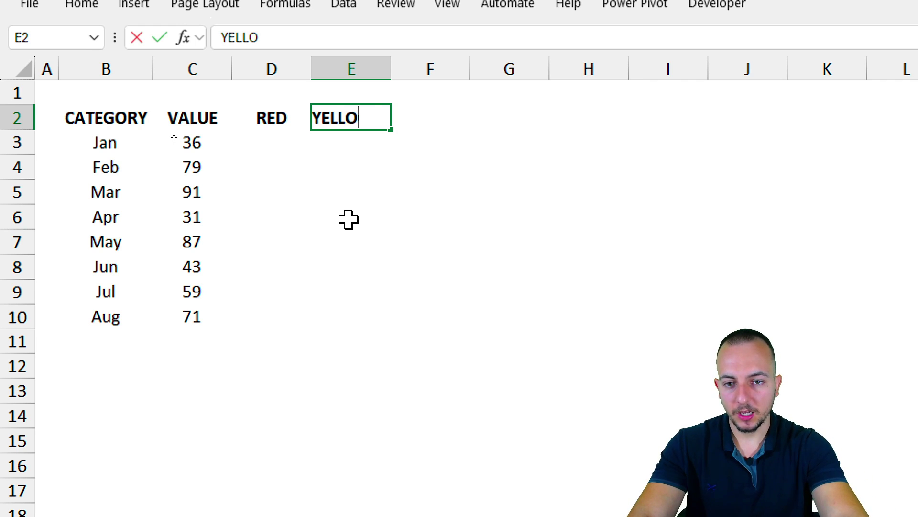
pyautogui.press('Tab')
pyautogui.write('GREEN')
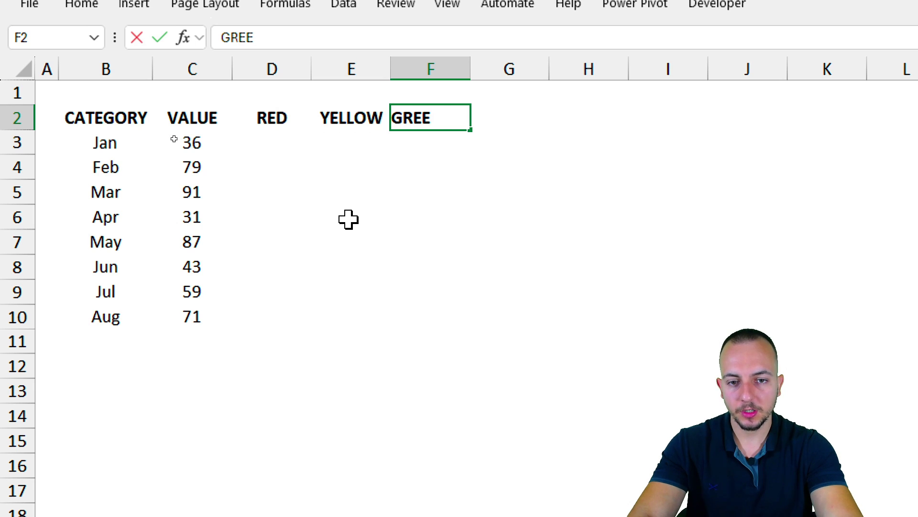
pyautogui.press('Return')
pyautogui.click(272, 143)
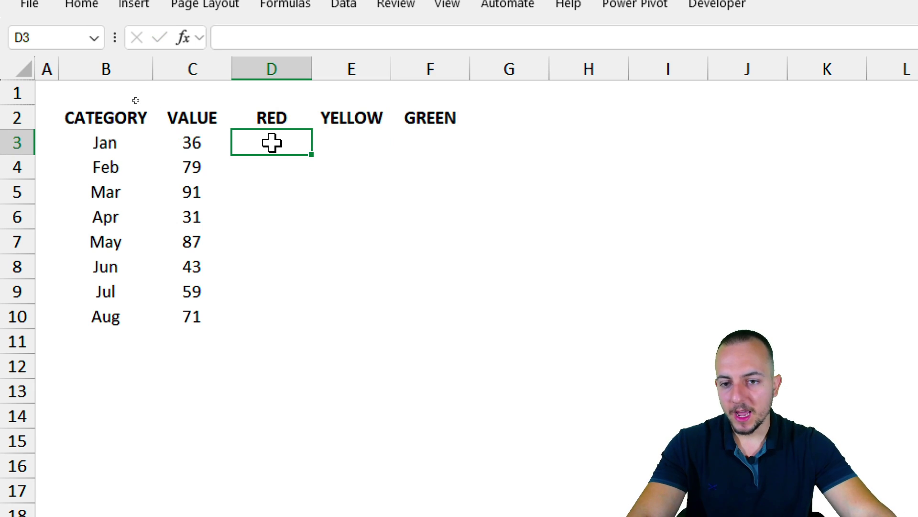
pyautogui.moveTo(166, 122)
pyautogui.mouseDown()
pyautogui.moveTo(205, 164)
pyautogui.moveTo(212, 334)
pyautogui.mouseUp()
pyautogui.moveTo(378, 228)
pyautogui.mouseDown()
pyautogui.moveTo(303, 265)
pyautogui.moveTo(382, 336)
pyautogui.mouseUp()
pyautogui.moveTo(501, 286)
pyautogui.mouseDown()
pyautogui.moveTo(430, 238)
pyautogui.moveTo(436, 365)
pyautogui.mouseUp()
pyautogui.moveTo(508, 254)
pyautogui.mouseDown()
pyautogui.moveTo(536, 239)
pyautogui.moveTo(483, 270)
pyautogui.mouseUp()
pyautogui.moveTo(334, 389); pyautogui.dragTo(608, 385)
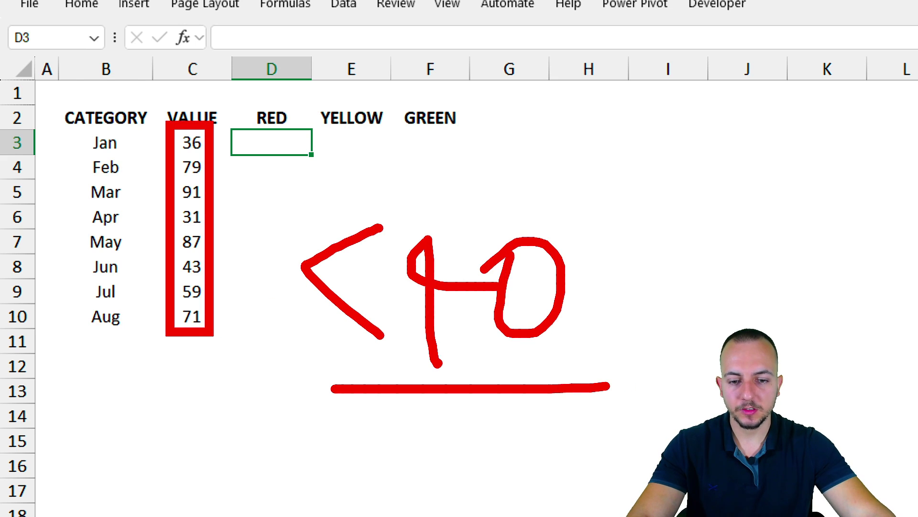
pyautogui.press('Escape')
# Step: Enter the formula =IF(C3<40,C3,#N/A) in cell D3 of the RED column
pyautogui.write('=')
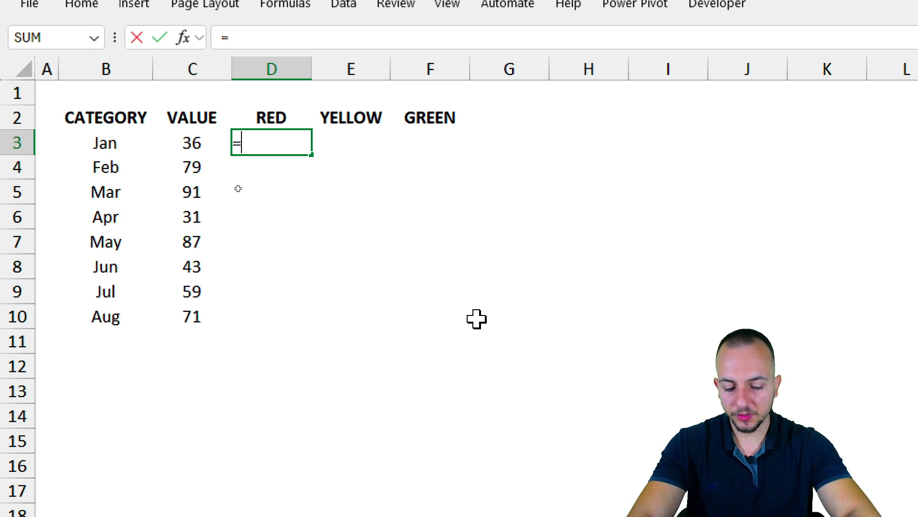
pyautogui.write('IF')
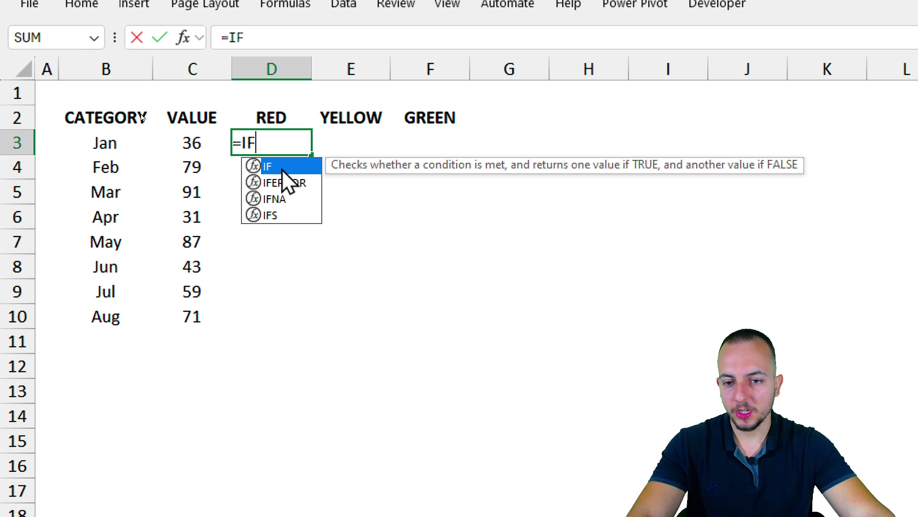
pyautogui.write('(')
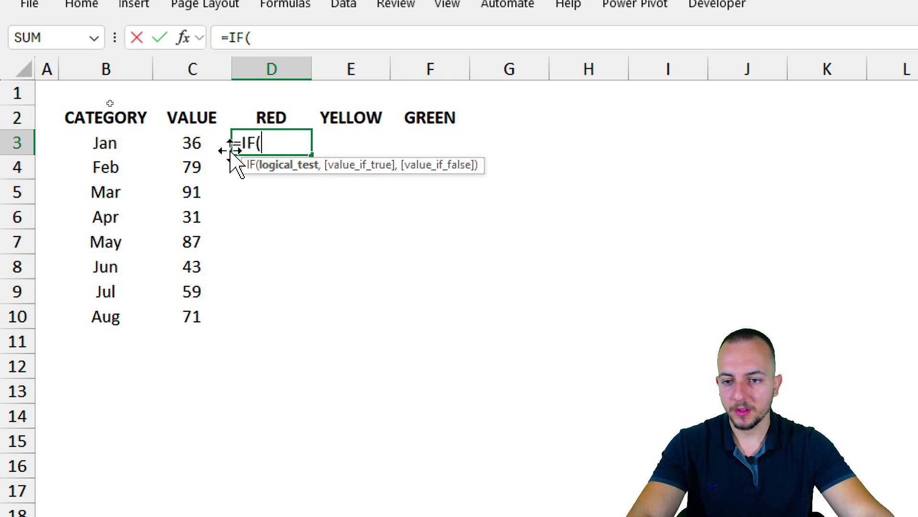
pyautogui.click(193, 143)
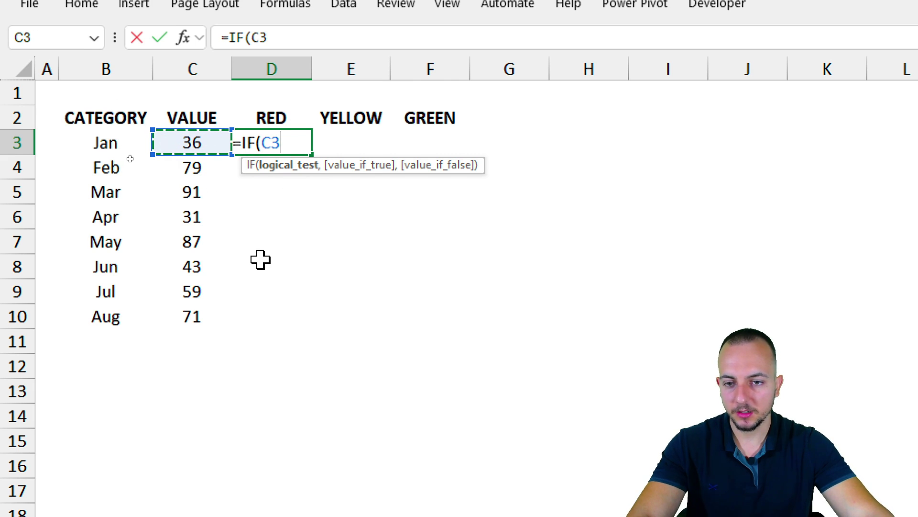
pyautogui.write('<40')
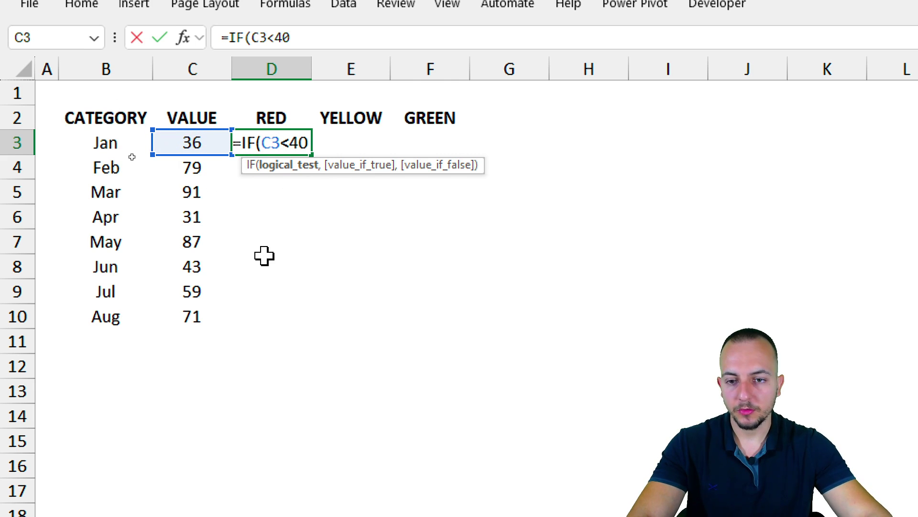
pyautogui.write(',')
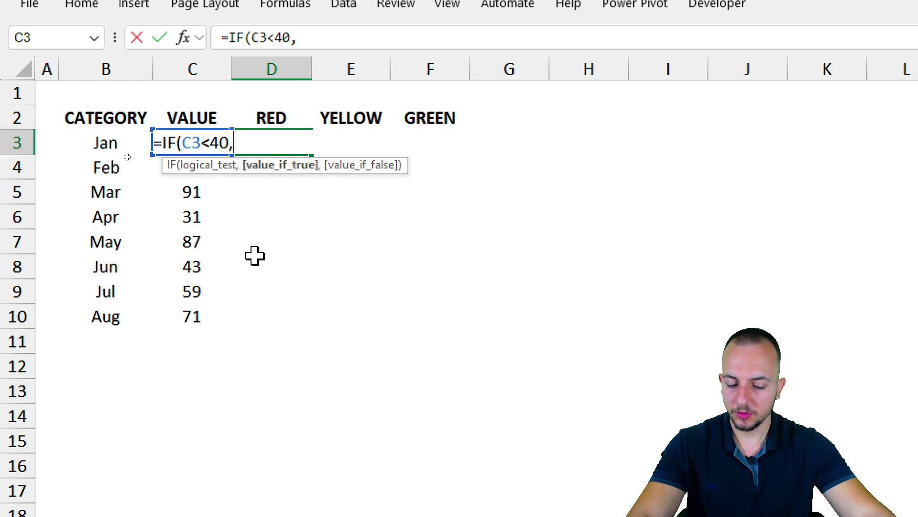
pyautogui.write('C3')
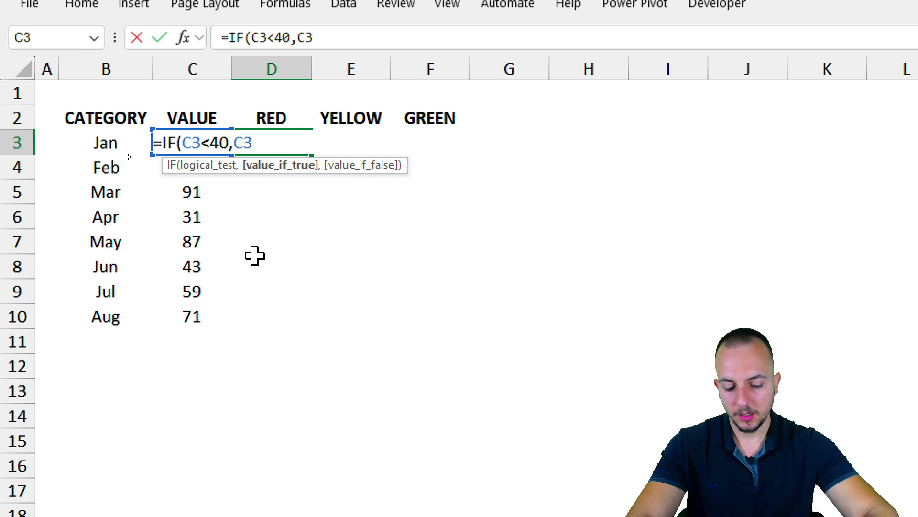
pyautogui.write(',')
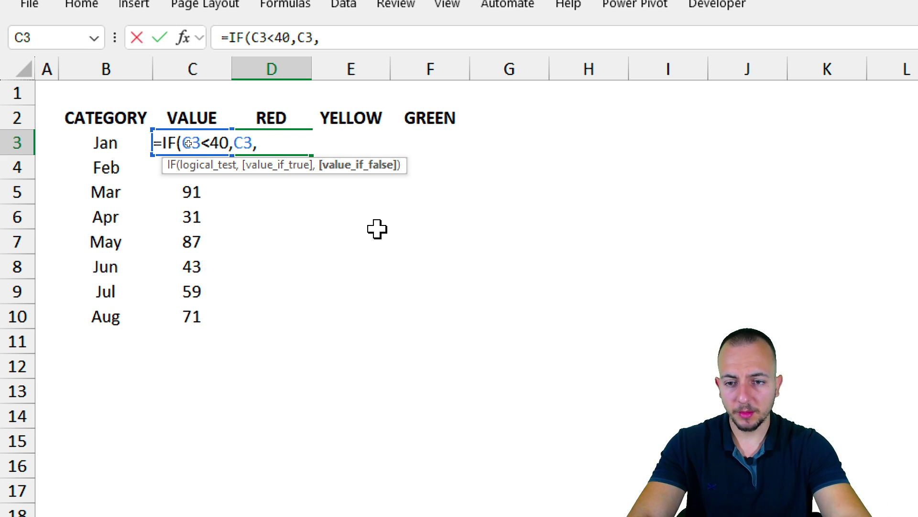
pyautogui.write('#')
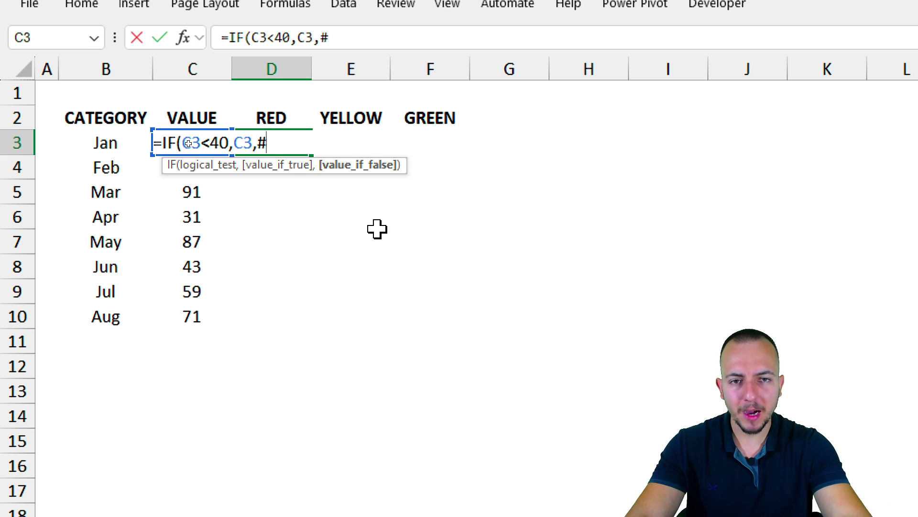
pyautogui.write('N/A)')
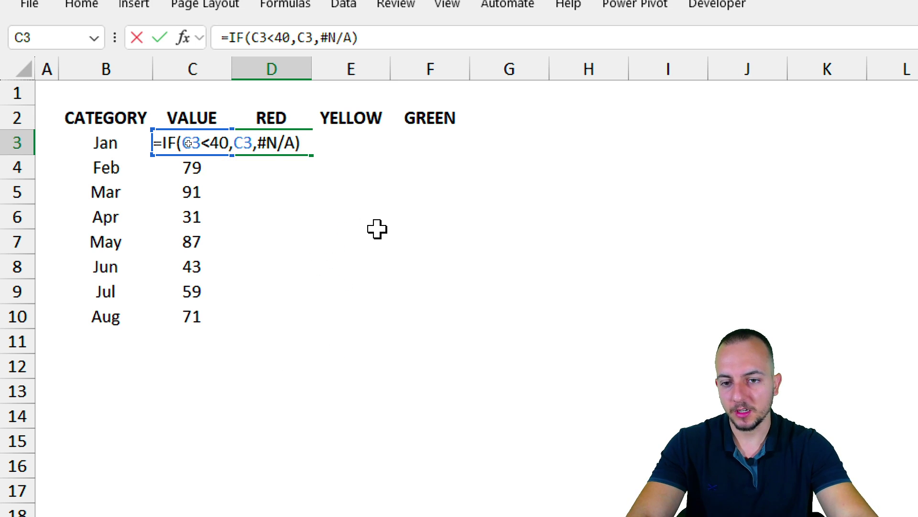
pyautogui.press('Return')
# Step: Fill the RED formula from D3 down through D10, and select cell E3 under YELLOW
pyautogui.click(298, 142)
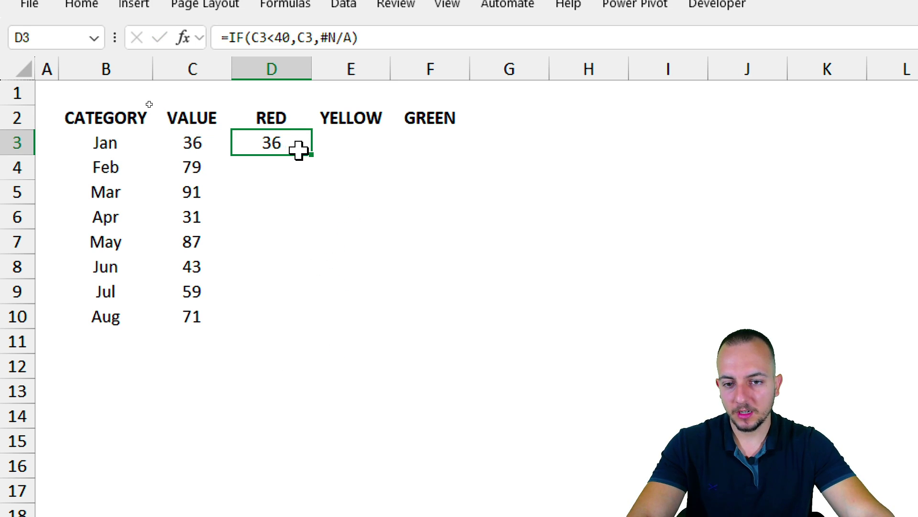
pyautogui.moveTo(311, 155); pyautogui.dragTo(289, 324)
pyautogui.moveTo(273, 167); pyautogui.dragTo(287, 308)
pyautogui.click(286, 147)
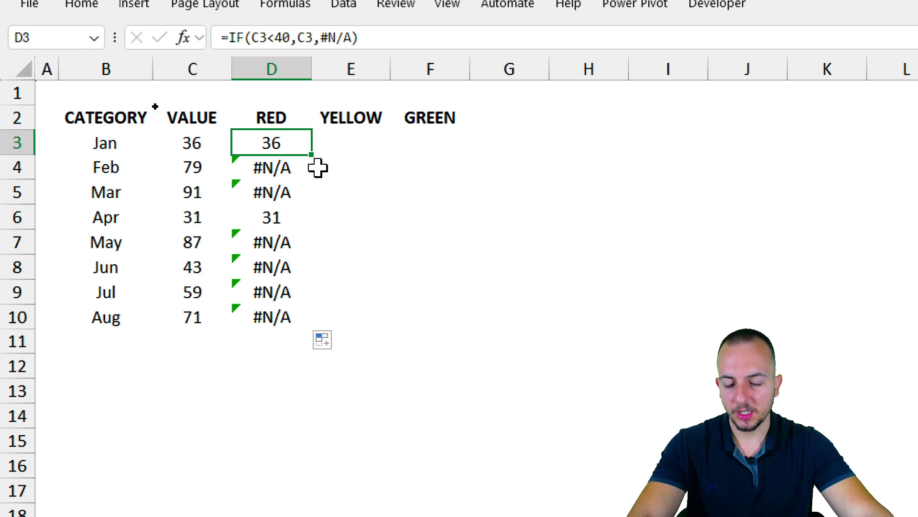
pyautogui.click(371, 139)
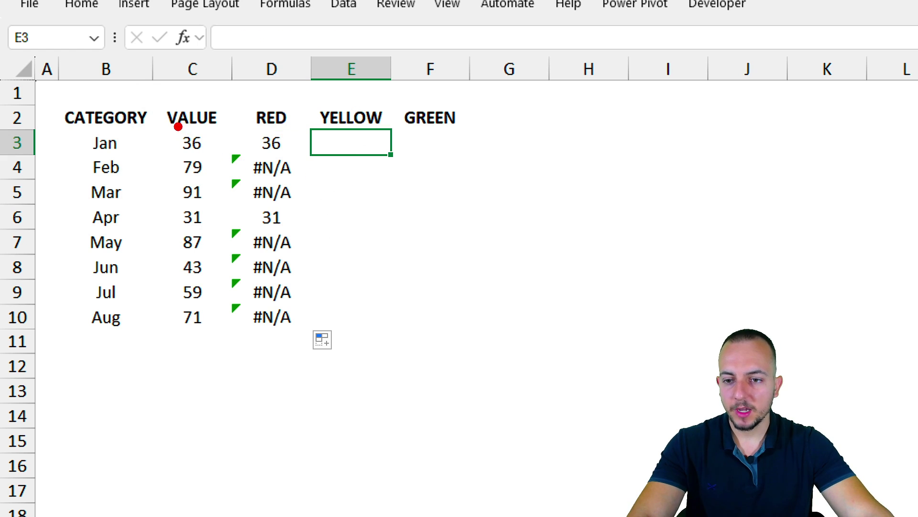
pyautogui.moveTo(172, 123)
pyautogui.mouseDown()
pyautogui.moveTo(292, 159)
pyautogui.moveTo(432, 236)
pyautogui.mouseUp()
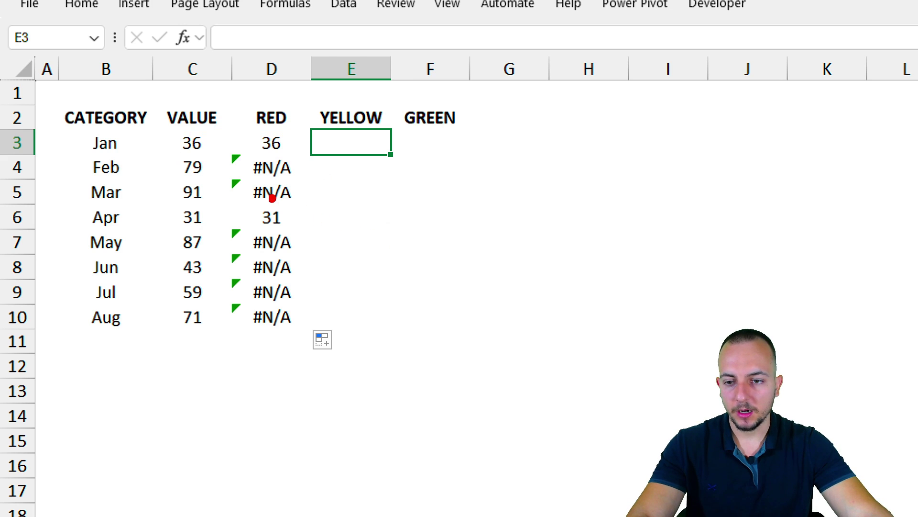
pyautogui.moveTo(169, 153)
pyautogui.mouseDown()
pyautogui.moveTo(234, 198)
pyautogui.moveTo(305, 209)
pyautogui.moveTo(424, 270)
pyautogui.mouseUp()
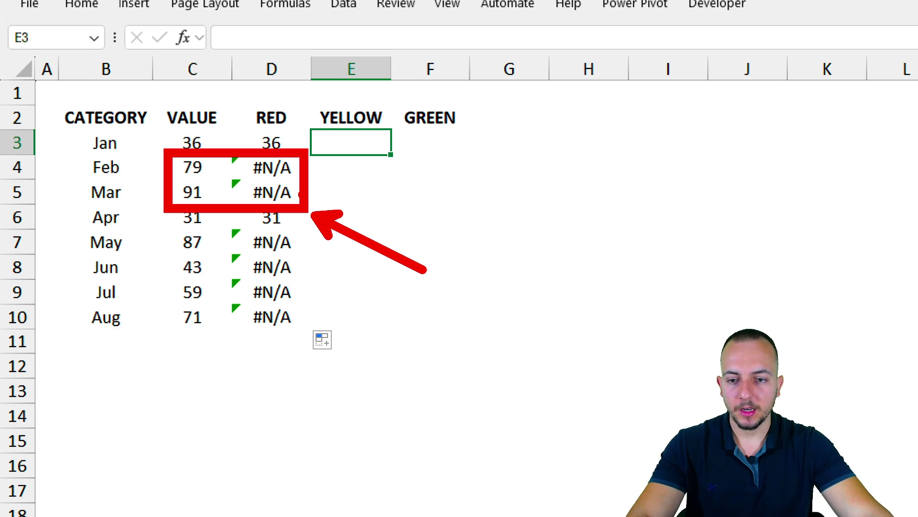
pyautogui.press('e')
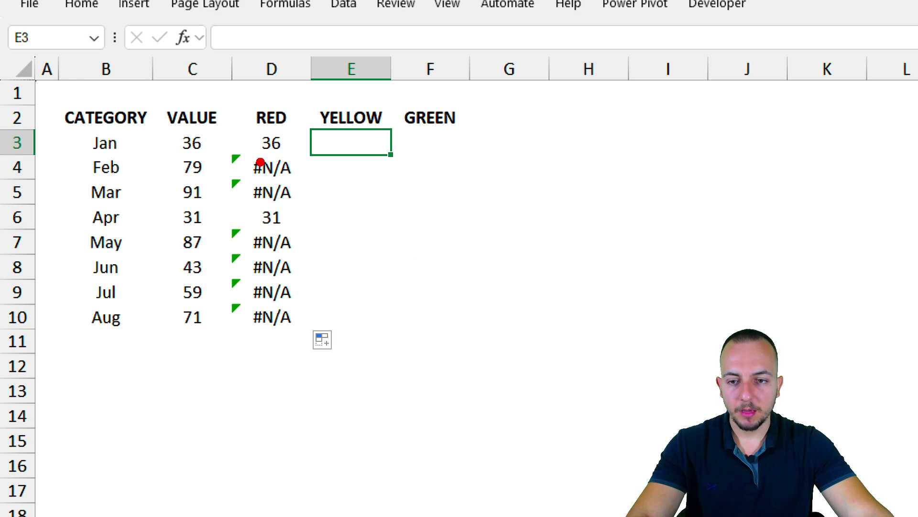
pyautogui.moveTo(240, 123); pyautogui.dragTo(304, 333)
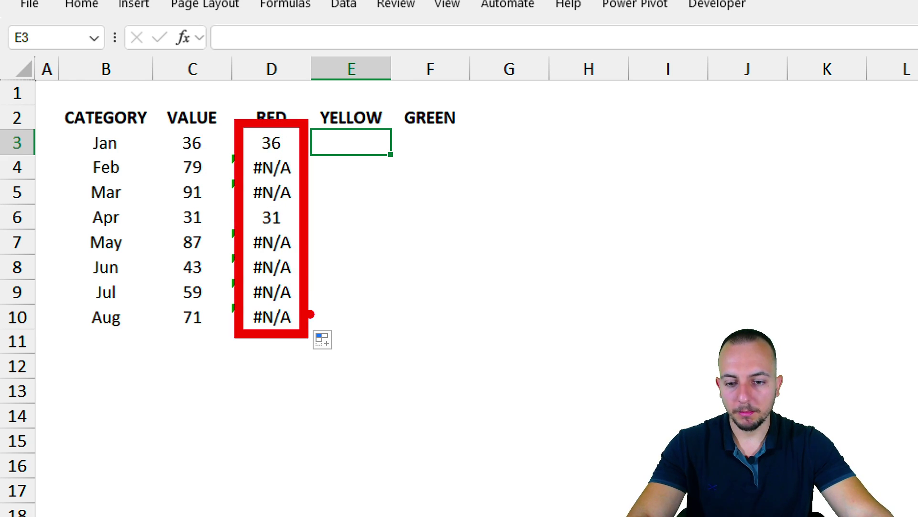
pyautogui.moveTo(312, 299); pyautogui.dragTo(420, 271)
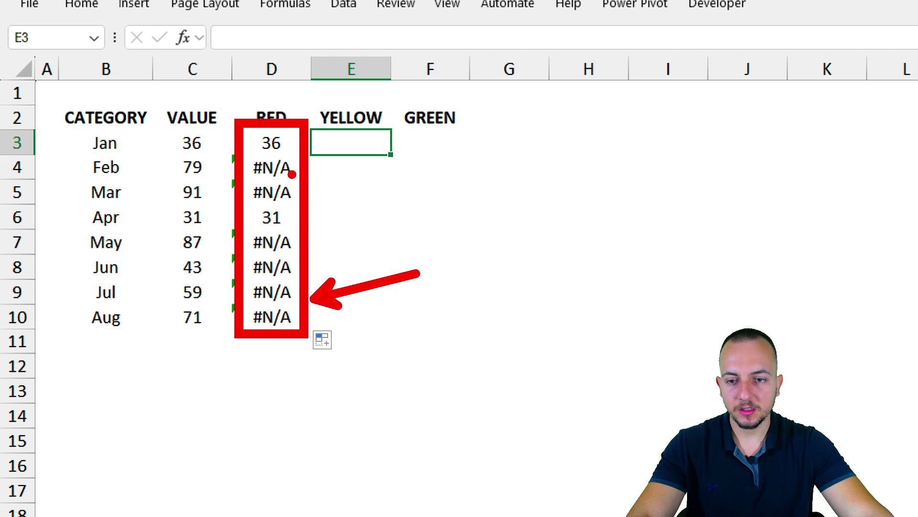
pyautogui.press('e')
pyautogui.moveTo(275, 118)
pyautogui.mouseDown()
pyautogui.moveTo(243, 158)
pyautogui.moveTo(259, 115)
pyautogui.mouseUp()
pyautogui.moveTo(293, 160); pyautogui.dragTo(362, 207)
pyautogui.hotkey('ctrl', 'z')
pyautogui.hotkey('ctrl', 'z')
pyautogui.moveTo(236, 147)
pyautogui.mouseDown()
pyautogui.moveTo(304, 214)
pyautogui.moveTo(380, 235)
pyautogui.mouseUp()
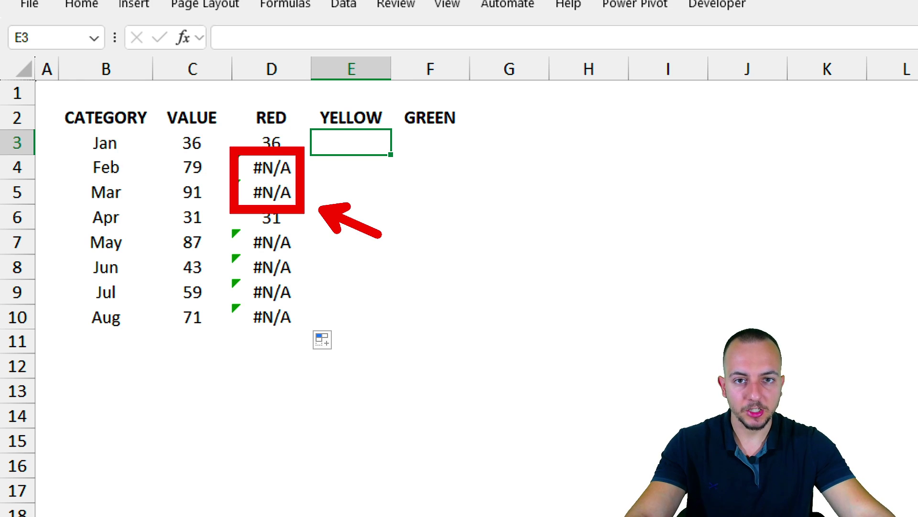
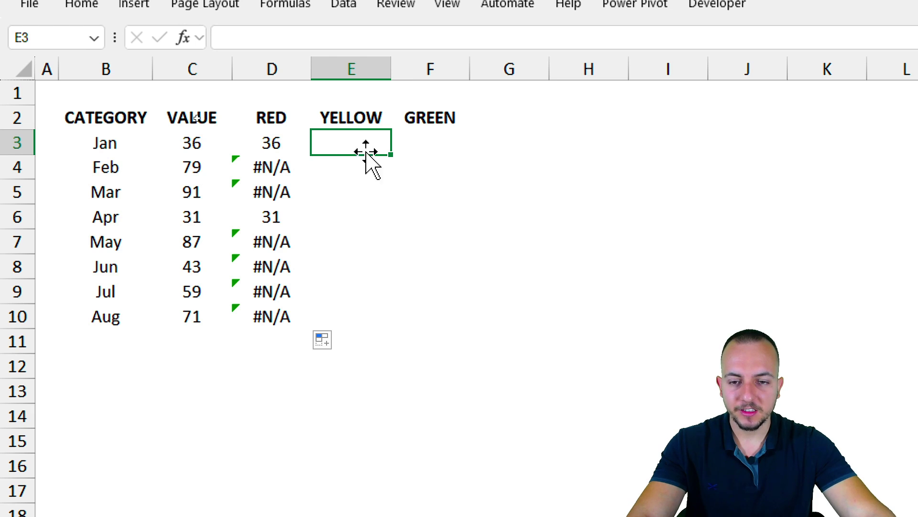
# Step: Enter the formula =IF(C3>=40,C3,#N/A) in cell E3 of the YELLOW column
pyautogui.write('=IF(')
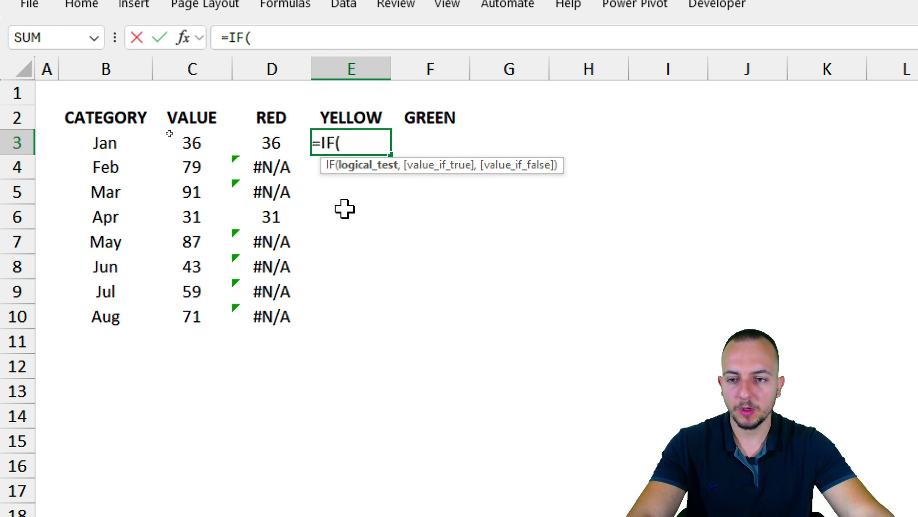
pyautogui.click(191, 143)
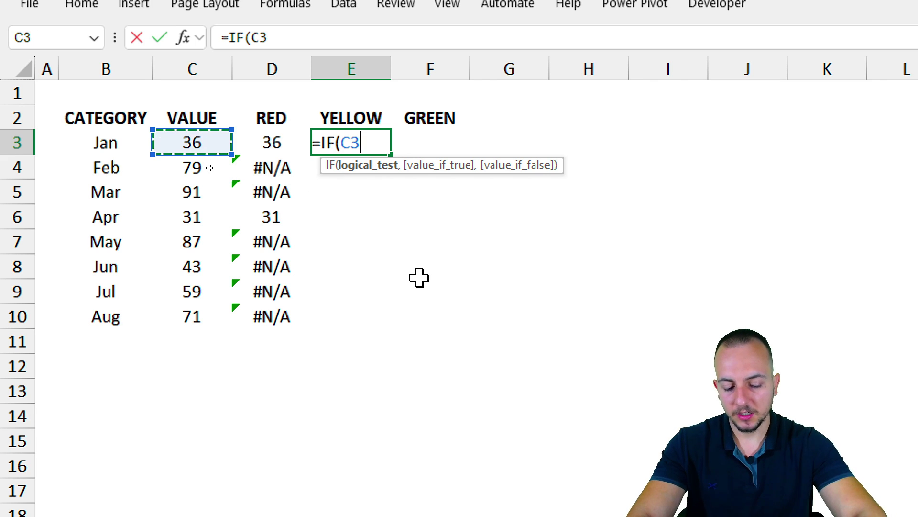
pyautogui.write('>')
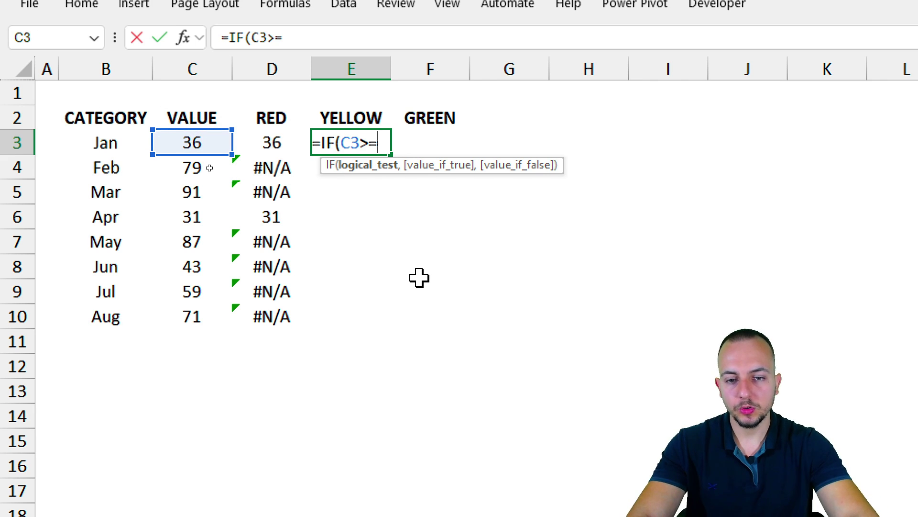
pyautogui.write('=40,')
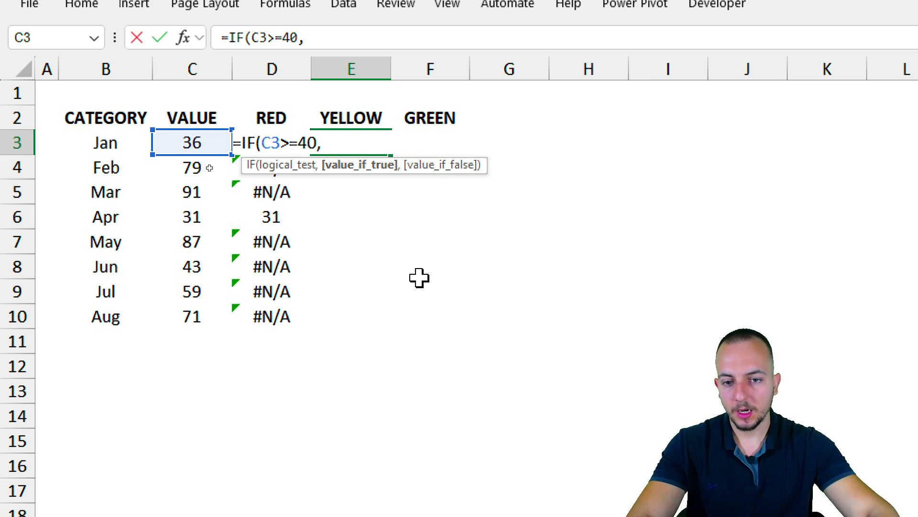
pyautogui.click(195, 140)
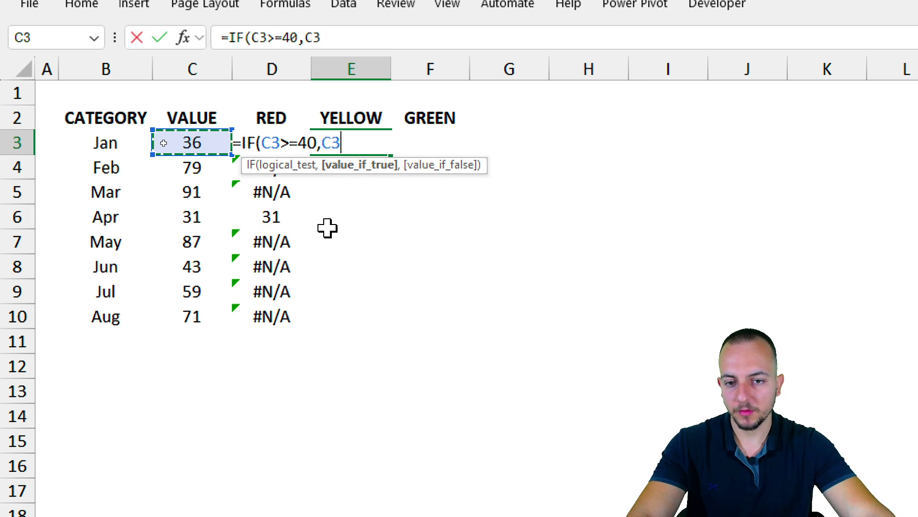
pyautogui.write(',')
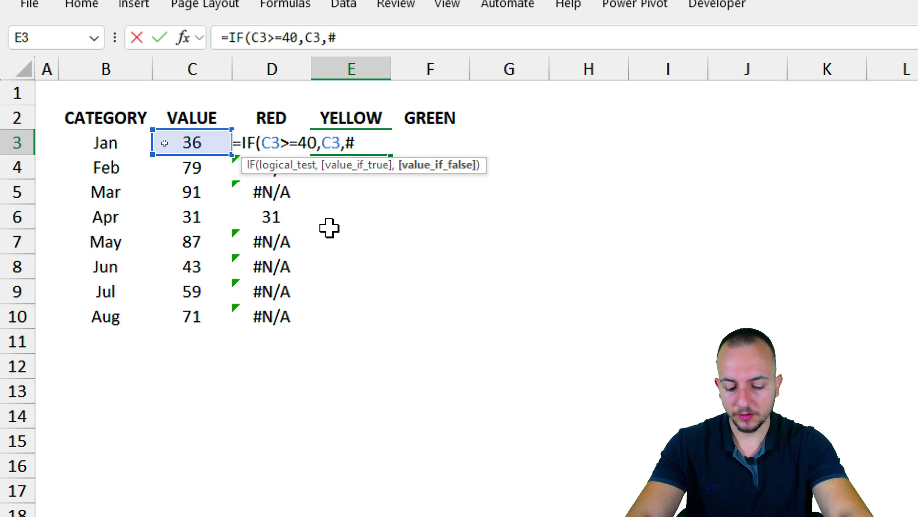
pyautogui.write('#N/A)')
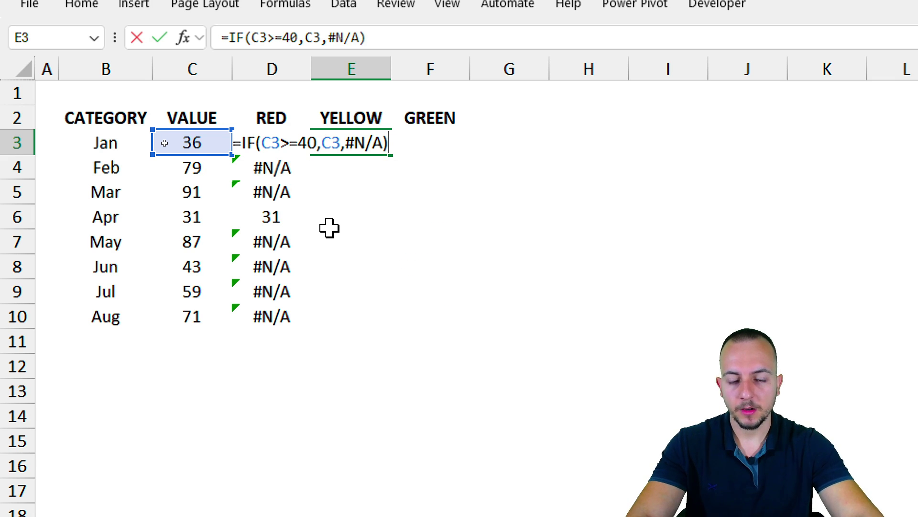
pyautogui.press('Return')
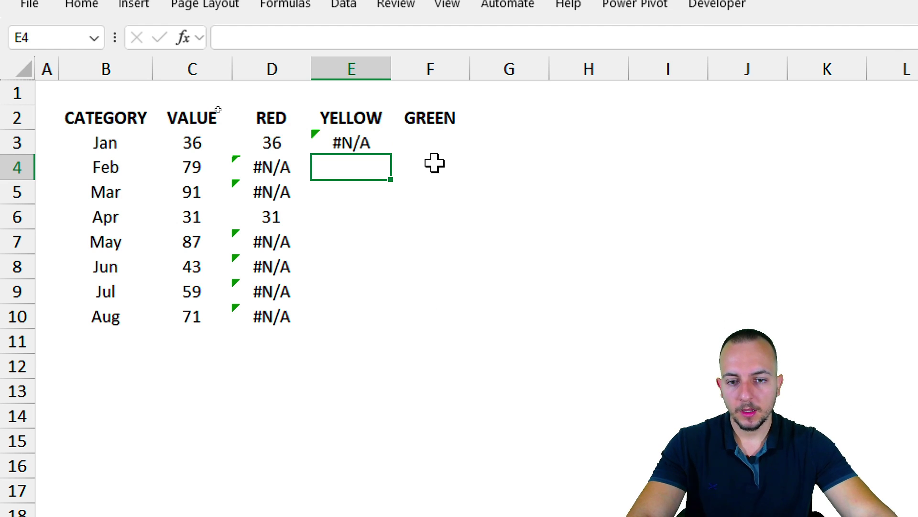
# Step: Enter the formula =IF(C3>=80,C3,#N/A) in cell F3 of the GREEN column
pyautogui.click(444, 142)
pyautogui.moveTo(433, 116); pyautogui.dragTo(438, 216)
pyautogui.click(438, 142)
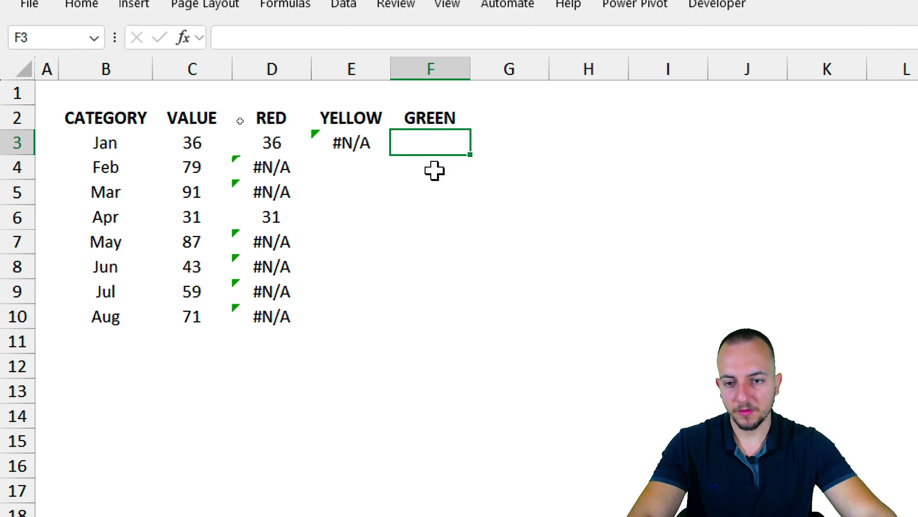
pyautogui.write('=IF(')
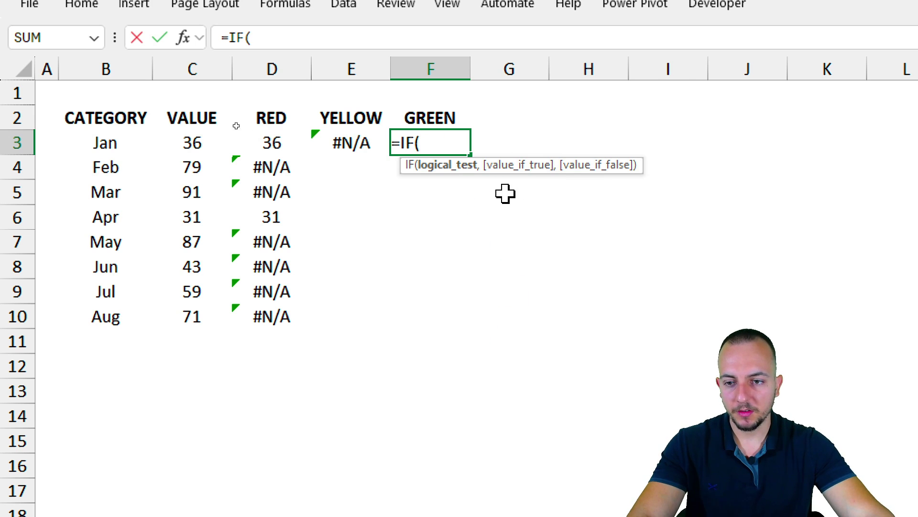
pyautogui.click(192, 142)
pyautogui.write('>')
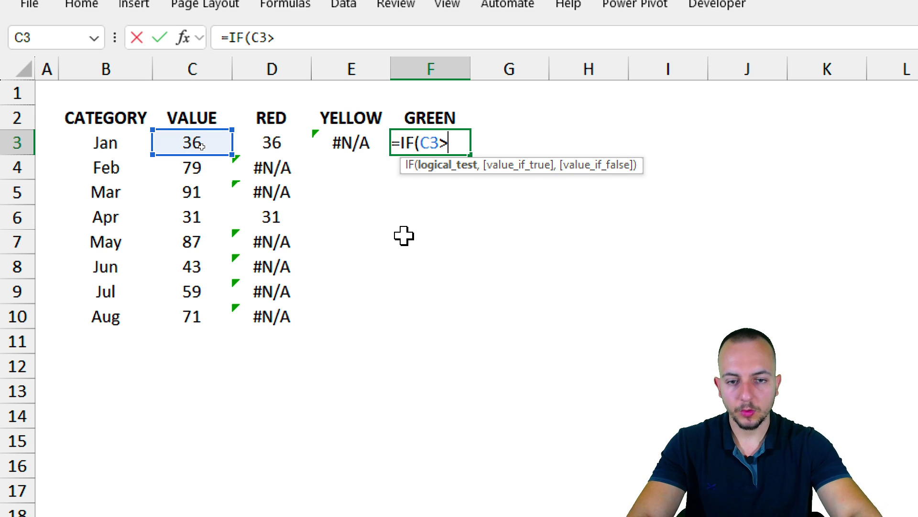
pyautogui.write('=80,')
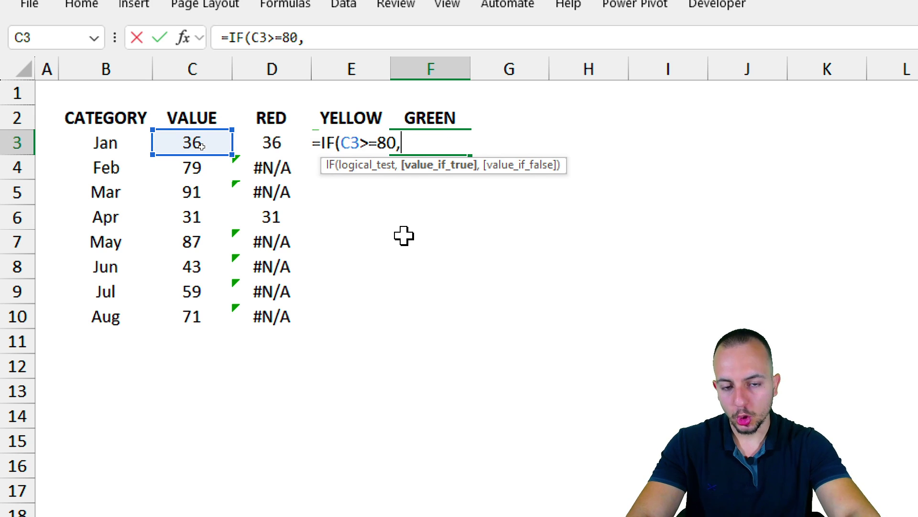
pyautogui.click(223, 146)
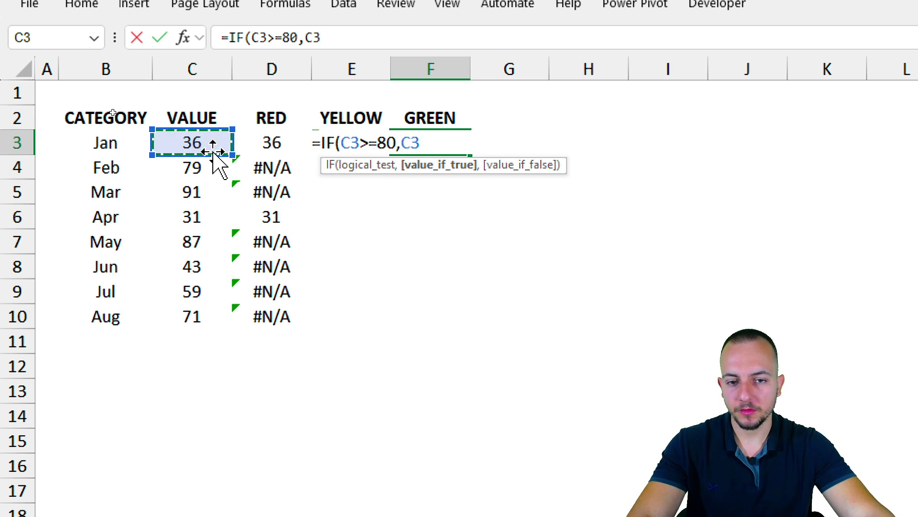
pyautogui.write(',')
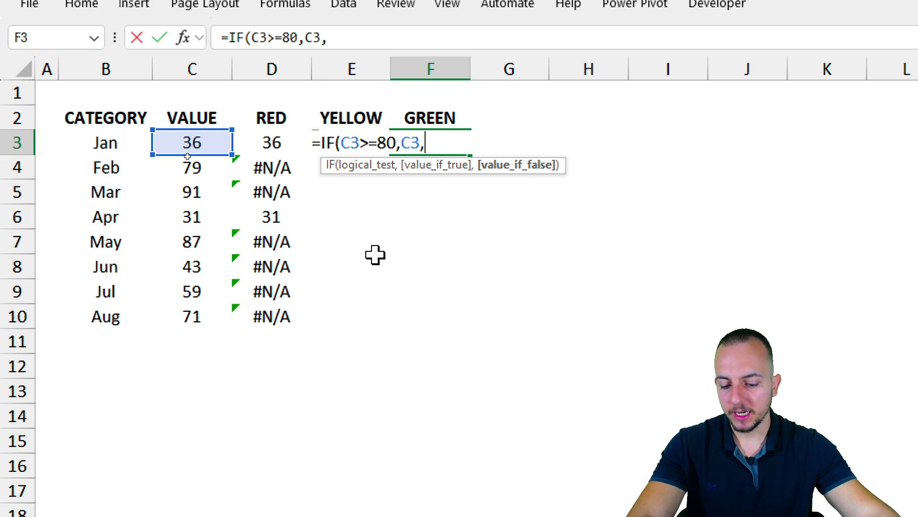
pyautogui.write('#N/A)')
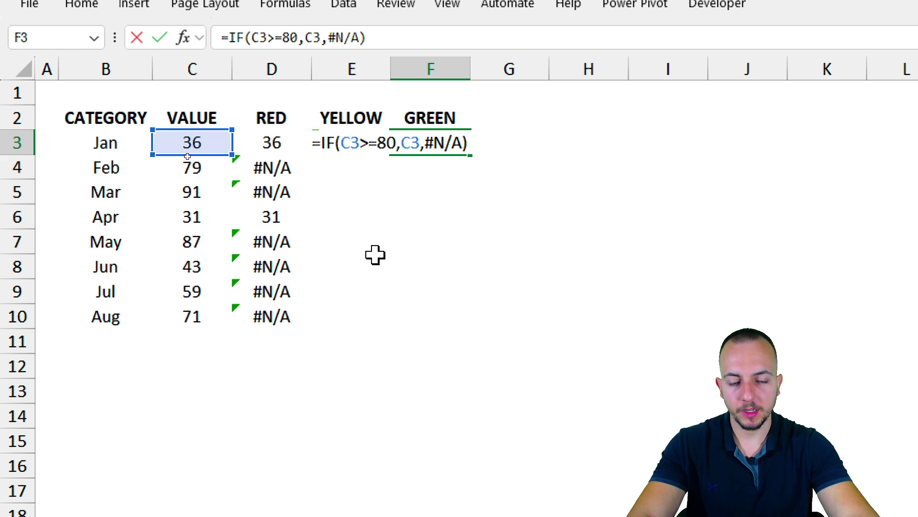
pyautogui.press('Return')
# Step: Fill the YELLOW and GREEN formulas from E3:F3 down through row 10
pyautogui.moveTo(379, 144); pyautogui.dragTo(430, 143)
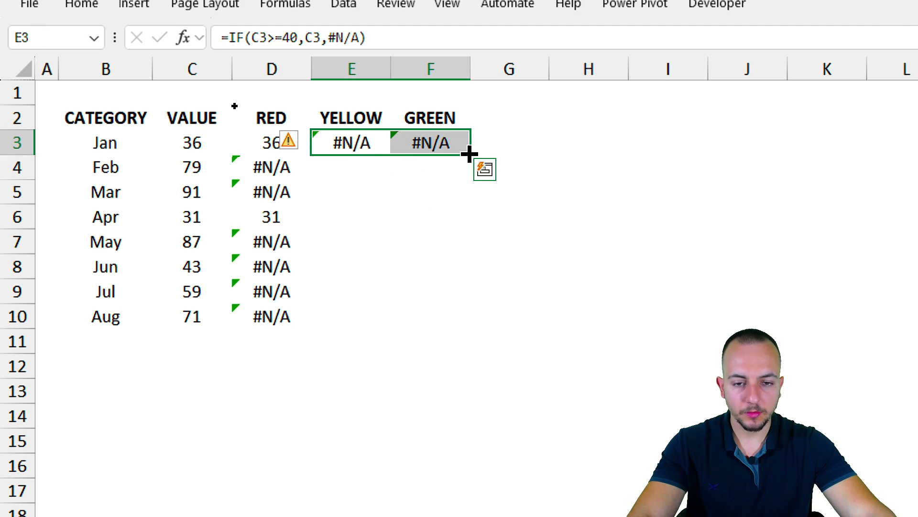
pyautogui.moveTo(469, 155); pyautogui.dragTo(447, 327)
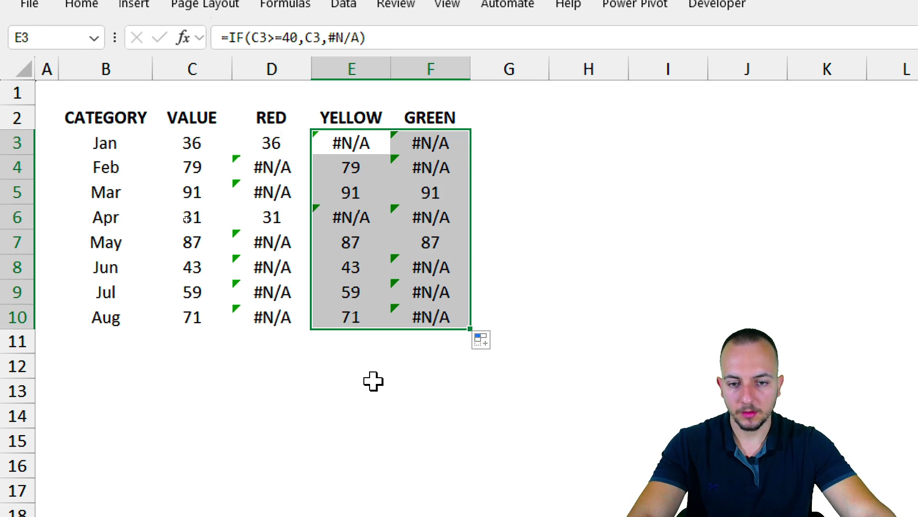
pyautogui.click(109, 141)
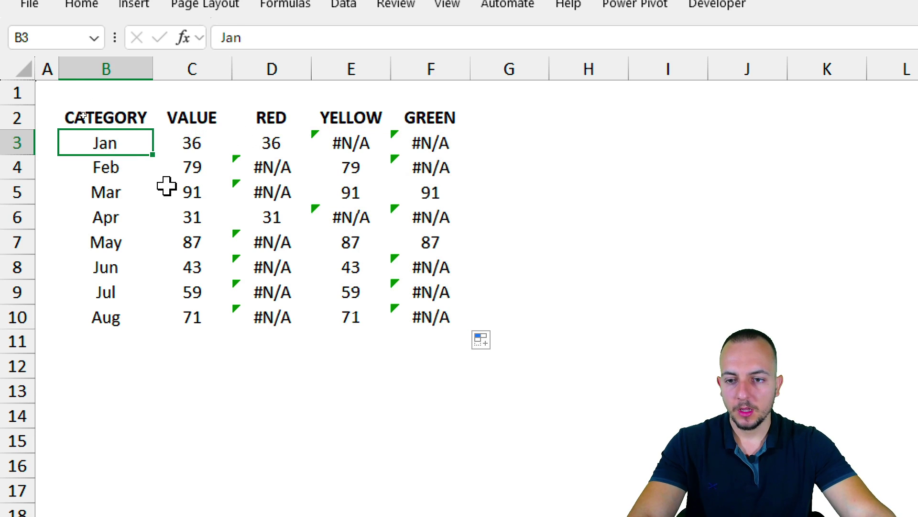
pyautogui.click(138, 115)
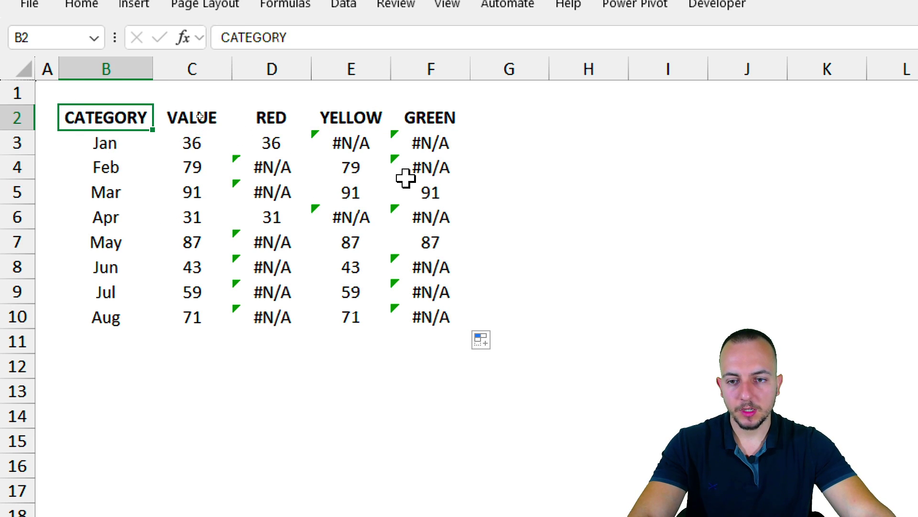
# Step: Add the header OUTLINE in cell G2, beside the GREEN column
pyautogui.moveTo(281, 68); pyautogui.dragTo(520, 68)
pyautogui.click(520, 67)
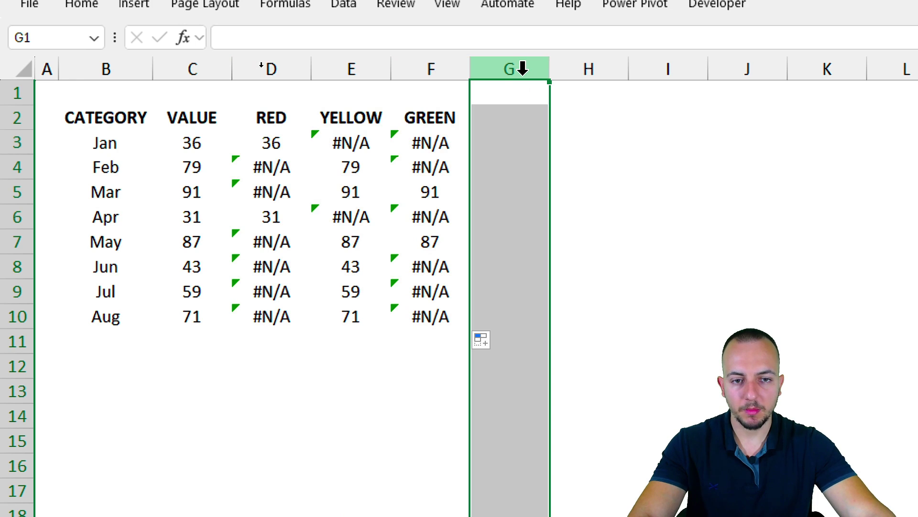
pyautogui.click(494, 115)
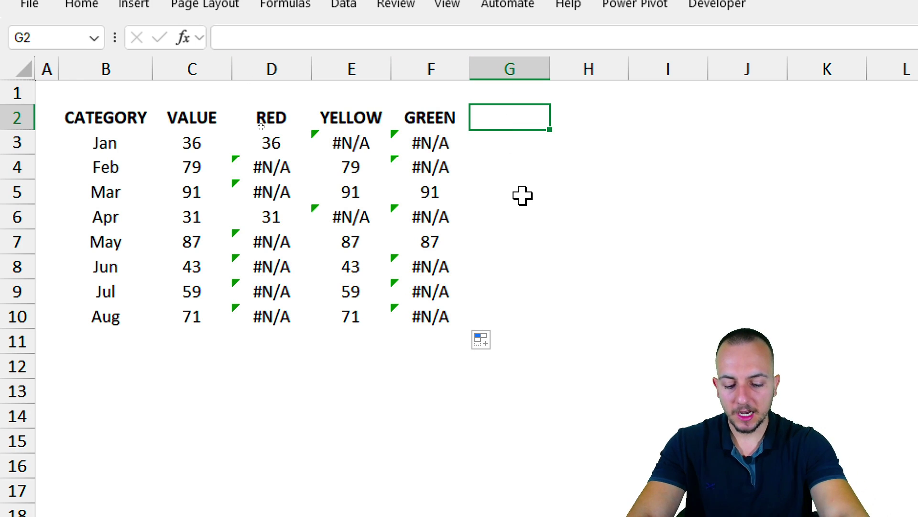
pyautogui.write('OUTLINE')
pyautogui.press('Return')
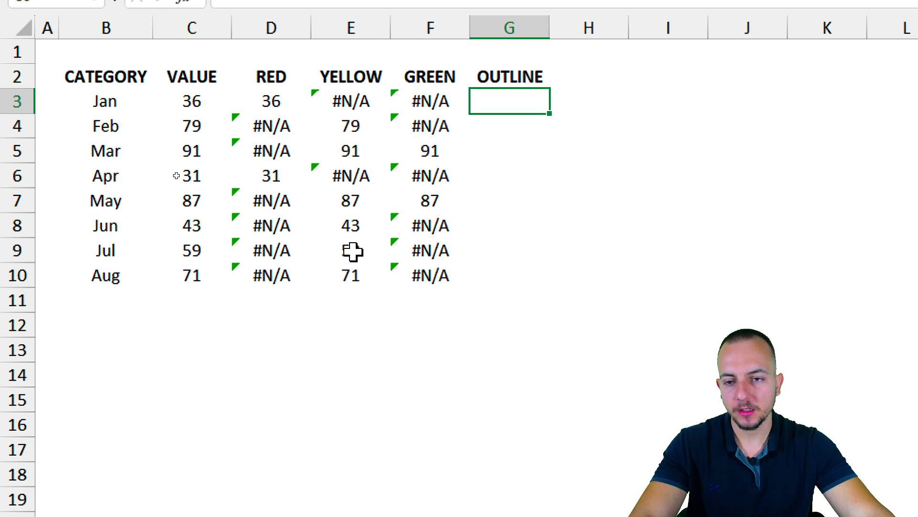
pyautogui.moveTo(529, 74); pyautogui.dragTo(485, 277)
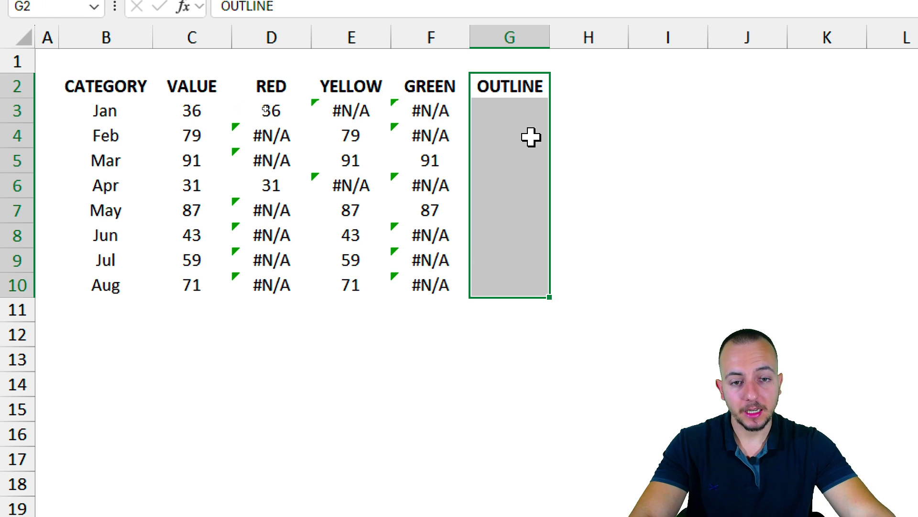
# Step: Enter 100 in cell G3 and fill it down the OUTLINE column through G10
pyautogui.click(514, 116)
pyautogui.write('100')
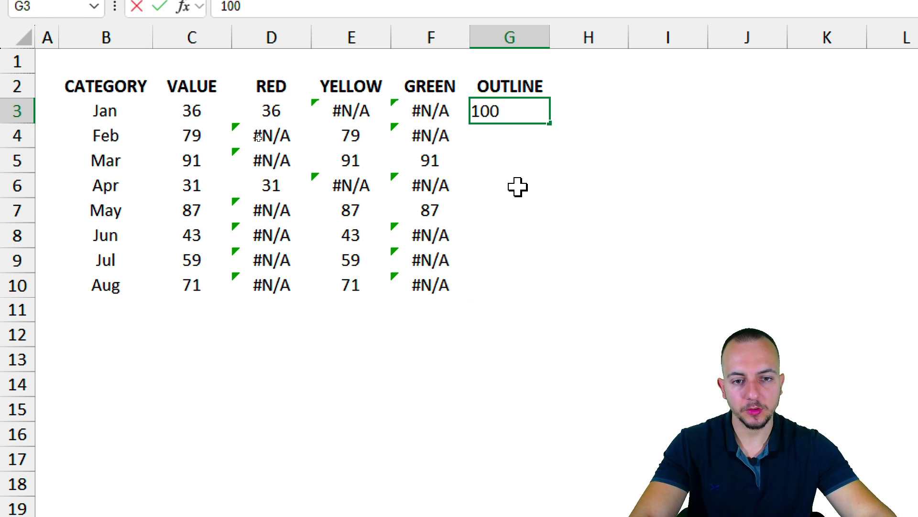
pyautogui.press('Return')
pyautogui.click(535, 111)
pyautogui.moveTo(549, 122); pyautogui.dragTo(529, 292)
pyautogui.click(523, 119)
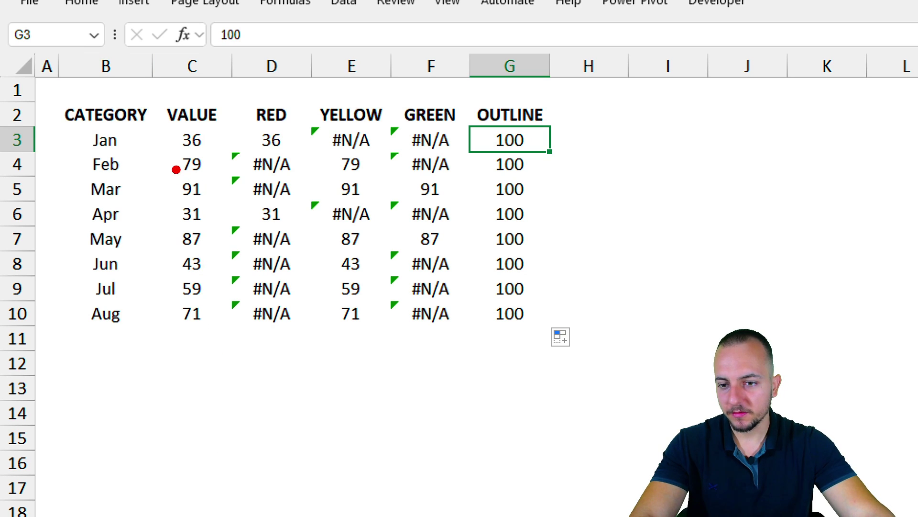
pyautogui.moveTo(167, 167)
pyautogui.mouseDown()
pyautogui.moveTo(215, 205)
pyautogui.moveTo(146, 233)
pyautogui.moveTo(132, 276)
pyautogui.mouseUp()
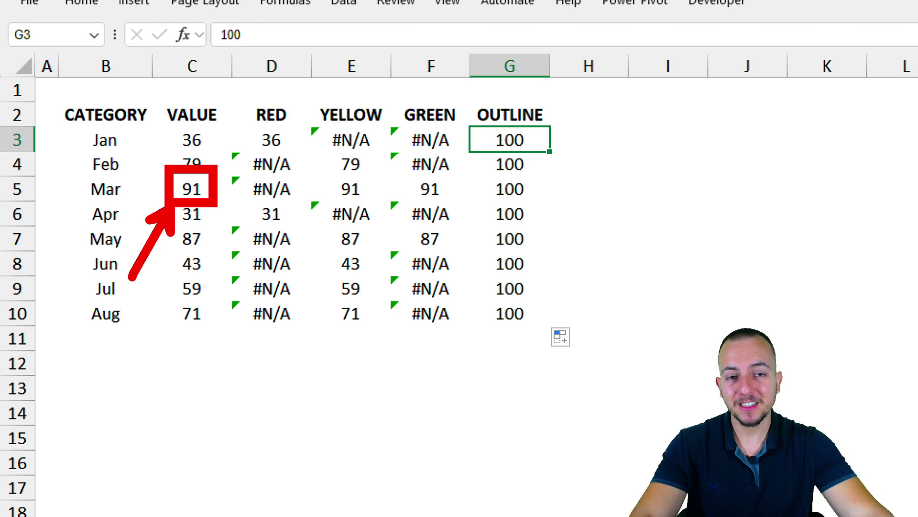
pyautogui.hotkey('ctrl', 'z')
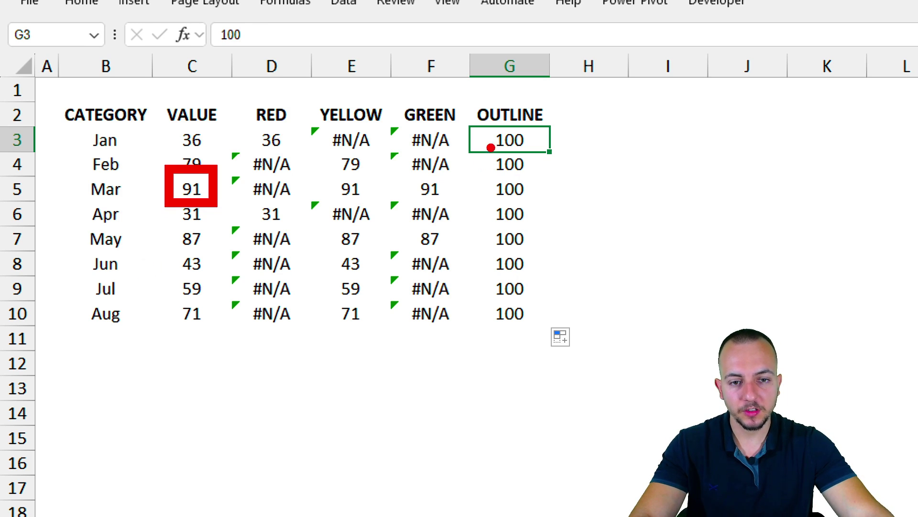
pyautogui.hotkey('ctrl', 'z')
pyautogui.moveTo(481, 117)
pyautogui.mouseDown()
pyautogui.moveTo(498, 154)
pyautogui.moveTo(534, 336)
pyautogui.mouseUp()
pyautogui.moveTo(539, 283); pyautogui.dragTo(617, 250)
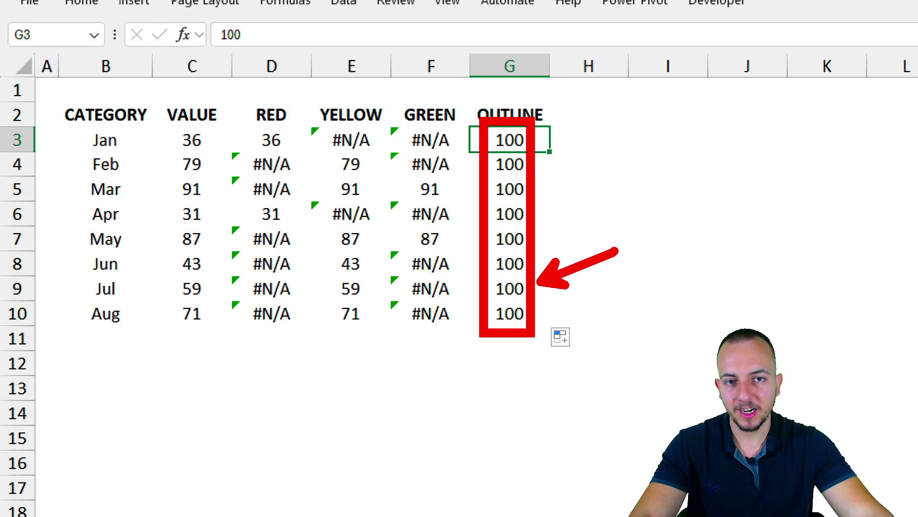
pyautogui.press('Escape')
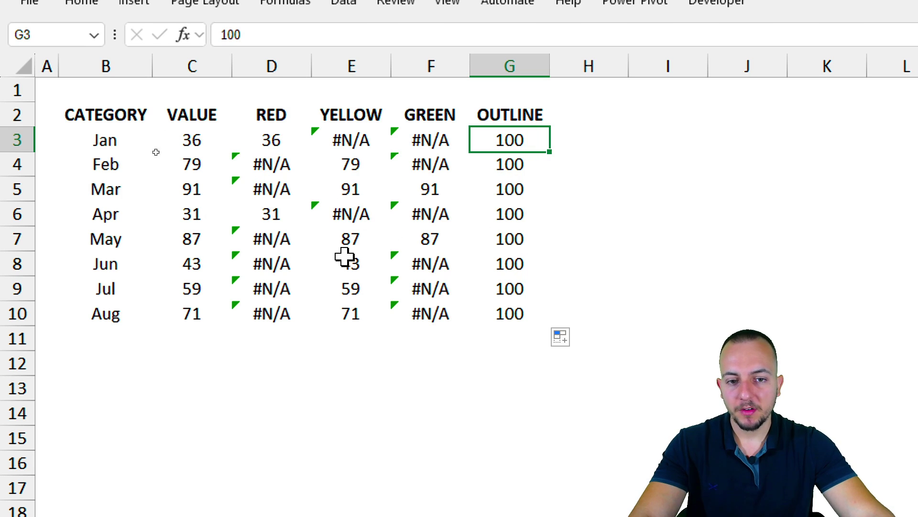
# Step: Insert a 2-D Clustered Bar chart from B2:B10 and D2:G10, leaving out the VALUE column
pyautogui.moveTo(125, 120); pyautogui.dragTo(98, 317)
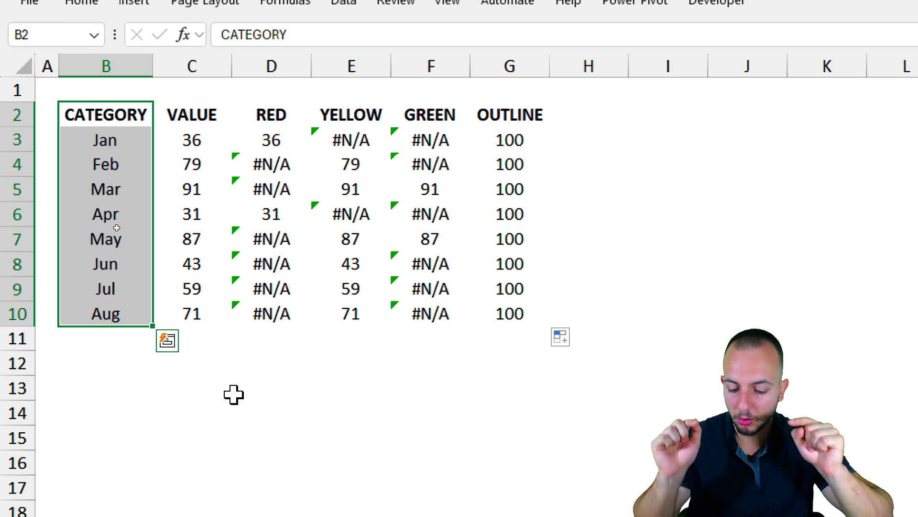
pyautogui.press('ctrl')
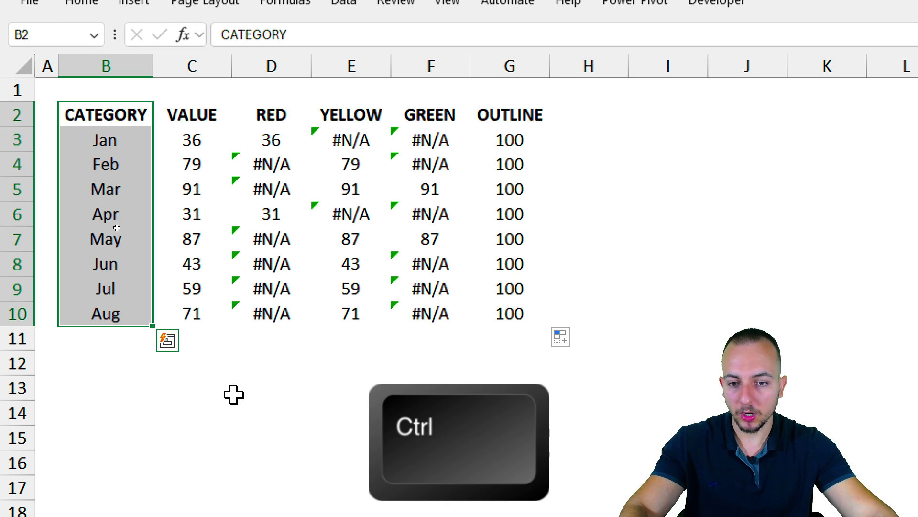
pyautogui.moveTo(277, 114); pyautogui.dragTo(498, 317)
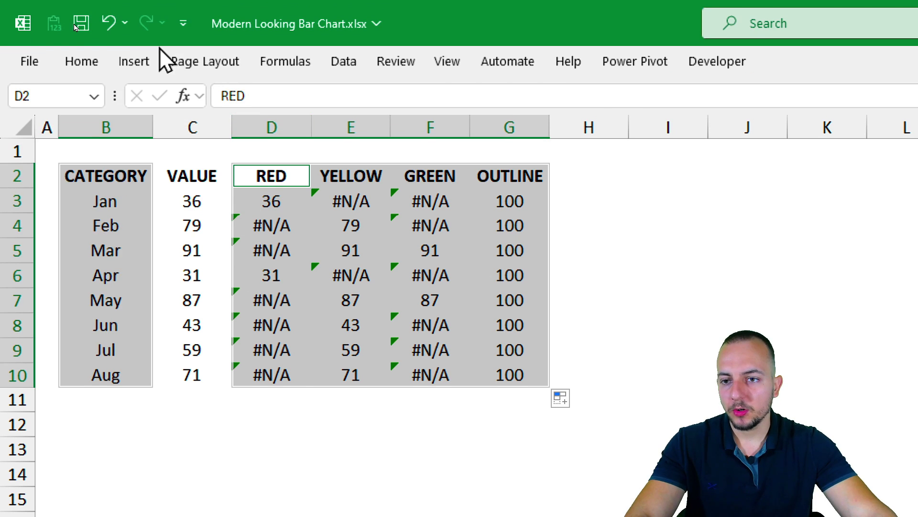
pyautogui.click(134, 1)
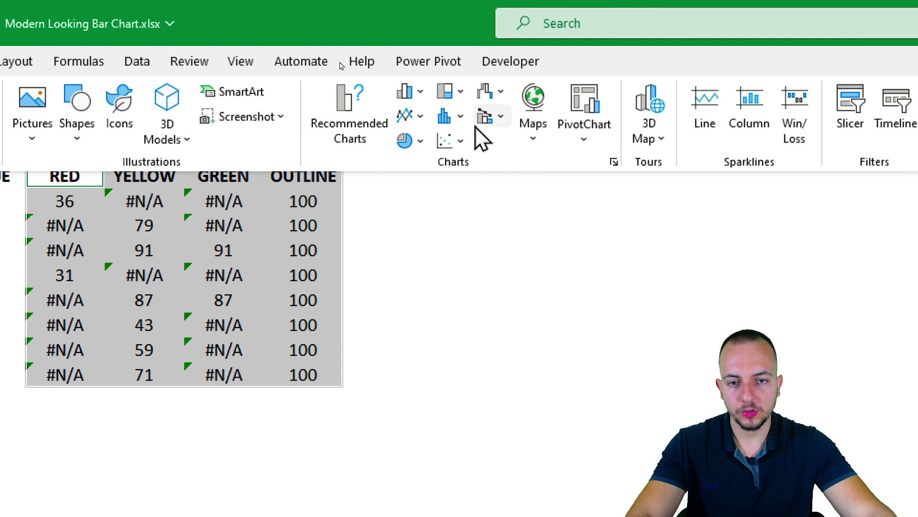
pyautogui.click(617, 91)
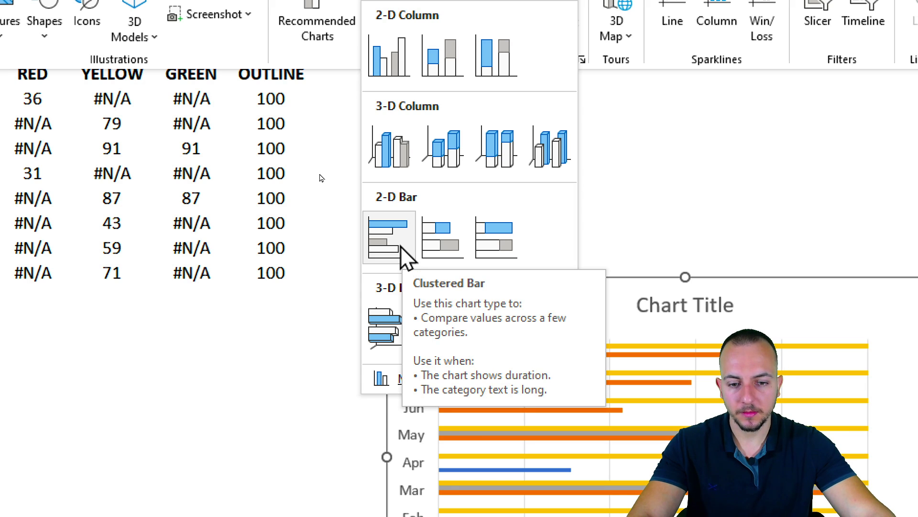
pyautogui.click(400, 245)
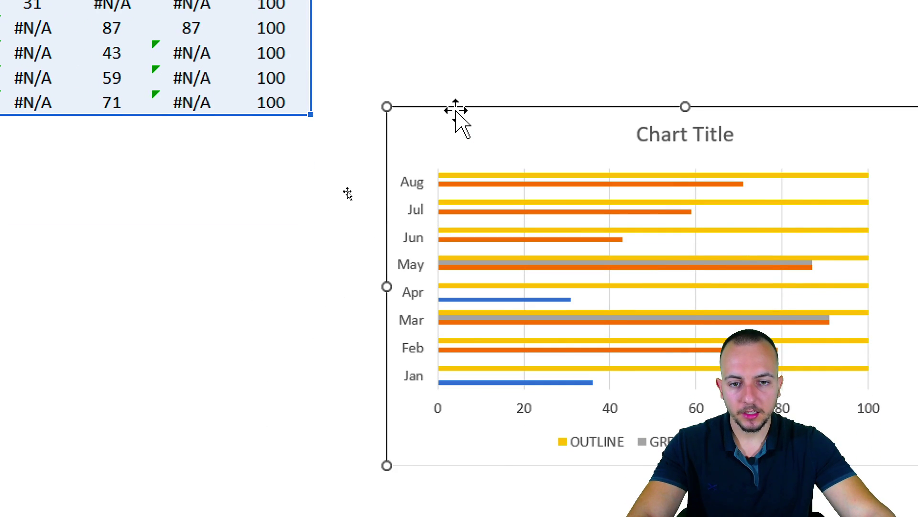
# Step: Move the chart directly beneath the data table, then widen it and extend its height down to row 27
pyautogui.moveTo(455, 117); pyautogui.dragTo(0, 149)
pyautogui.moveTo(121, 149); pyautogui.dragTo(123, 133)
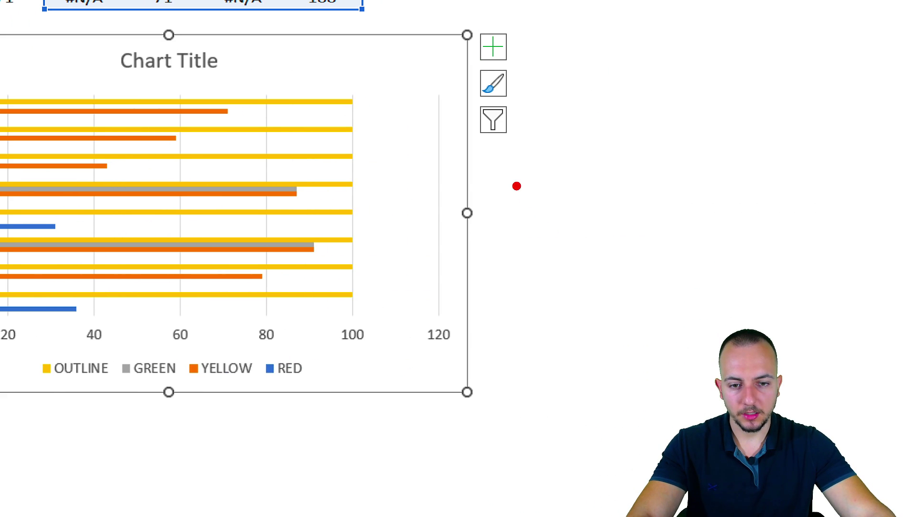
pyautogui.moveTo(517, 186)
pyautogui.mouseDown()
pyautogui.moveTo(493, 173)
pyautogui.moveTo(610, 200)
pyautogui.mouseUp()
pyautogui.press('Escape')
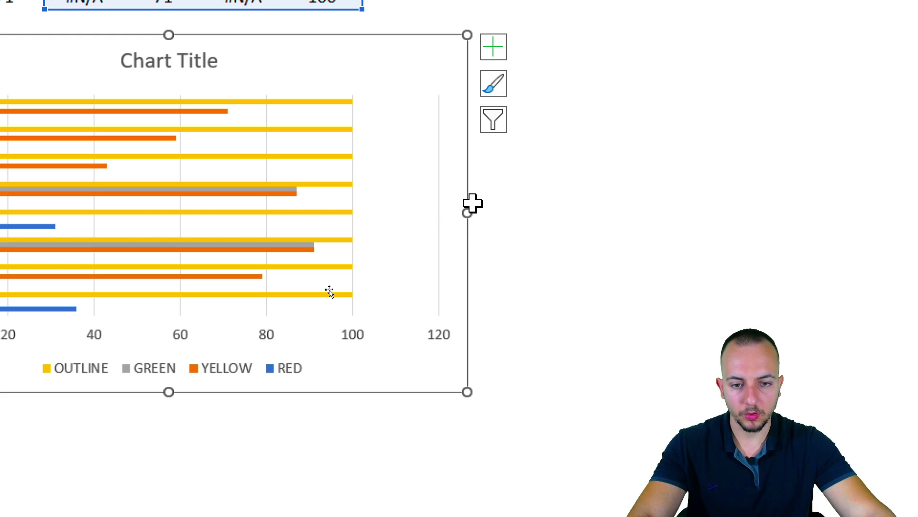
pyautogui.moveTo(467, 213); pyautogui.dragTo(739, 213)
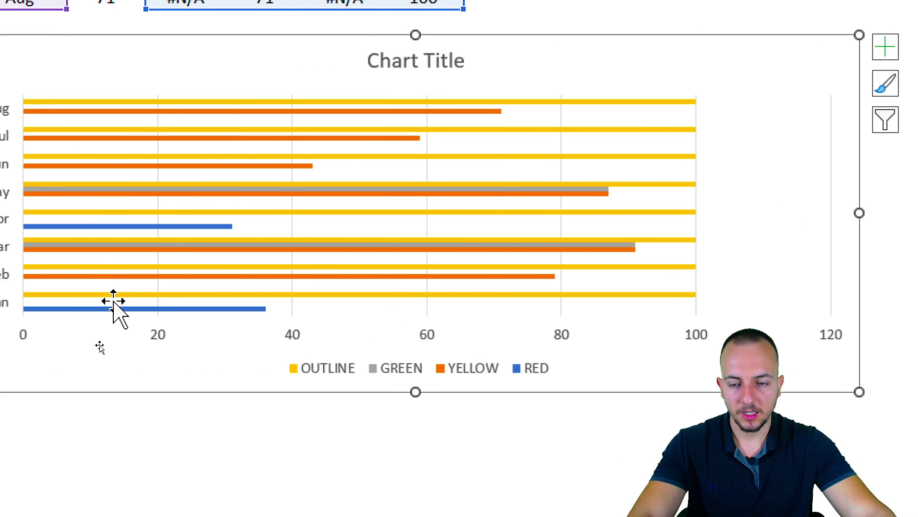
pyautogui.moveTo(313, 392); pyautogui.dragTo(312, 436)
pyautogui.moveTo(416, 436); pyautogui.dragTo(415, 433)
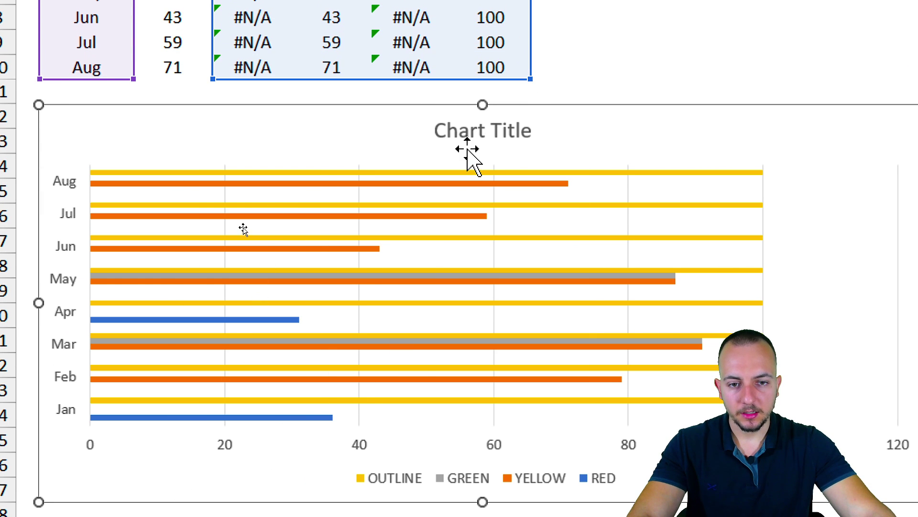
# Step: Delete the chart title
pyautogui.click(494, 129)
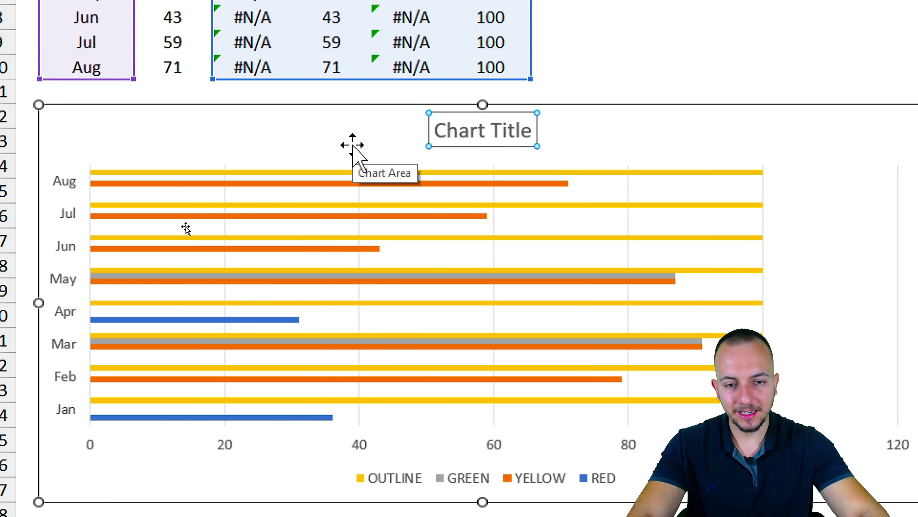
pyautogui.press('Delete')
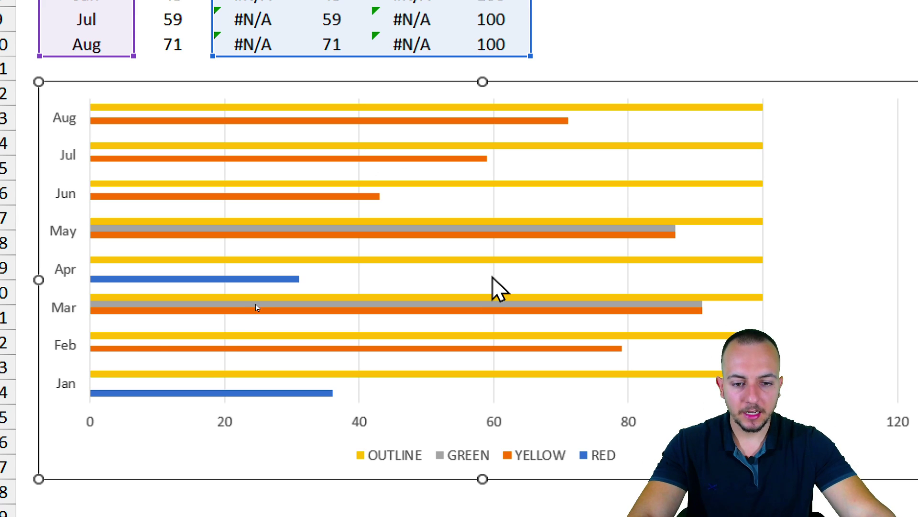
pyautogui.click(255, 305)
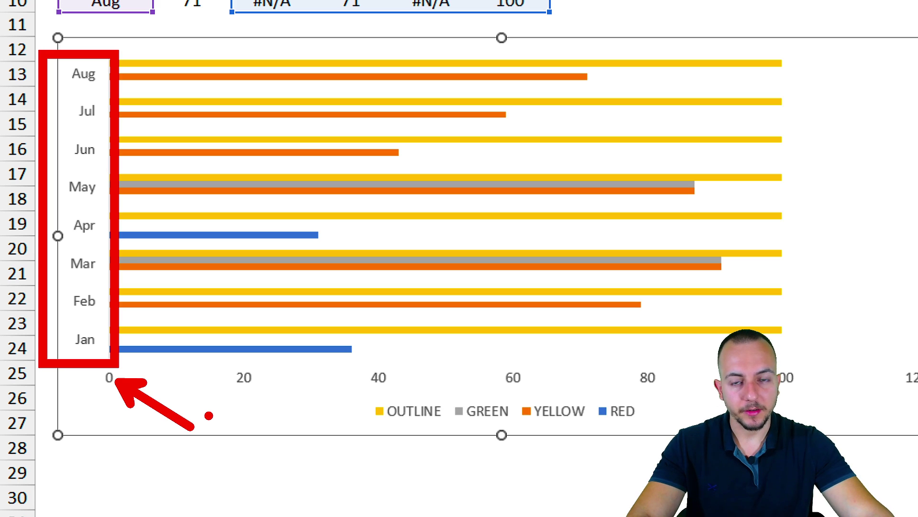
# Step: Examine the order of the months on the chart's vertical axis
pyautogui.press('e')
pyautogui.moveTo(48, 61)
pyautogui.mouseDown()
pyautogui.moveTo(126, 51)
pyautogui.moveTo(52, 101)
pyautogui.mouseUp()
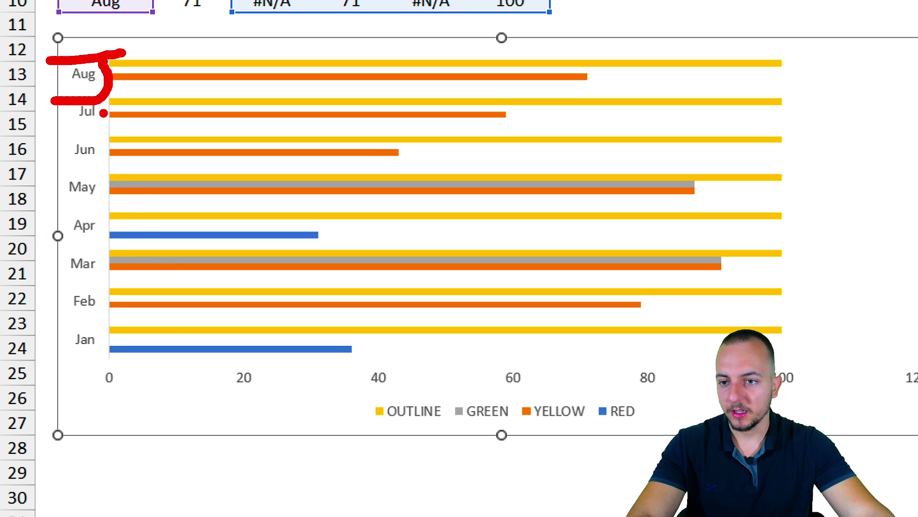
pyautogui.hotkey('ctrl', 'z')
pyautogui.hotkey('ctrl', 'z')
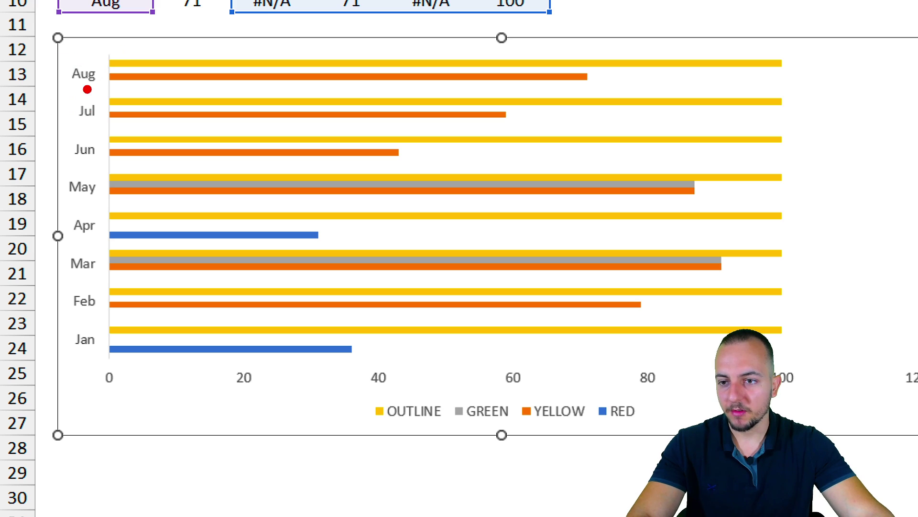
pyautogui.moveTo(85, 53); pyautogui.dragTo(61, 58)
pyautogui.press('e')
pyautogui.moveTo(71, 334)
pyautogui.mouseDown()
pyautogui.moveTo(108, 317)
pyautogui.moveTo(84, 361)
pyautogui.mouseUp()
pyautogui.press('e')
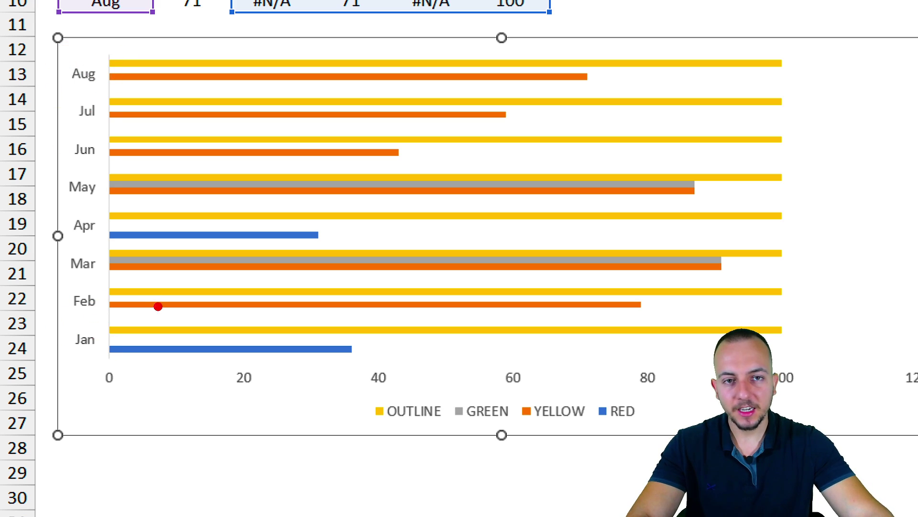
pyautogui.moveTo(71, 292); pyautogui.dragTo(75, 330)
pyautogui.moveTo(111, 272); pyautogui.dragTo(127, 317)
pyautogui.press('e')
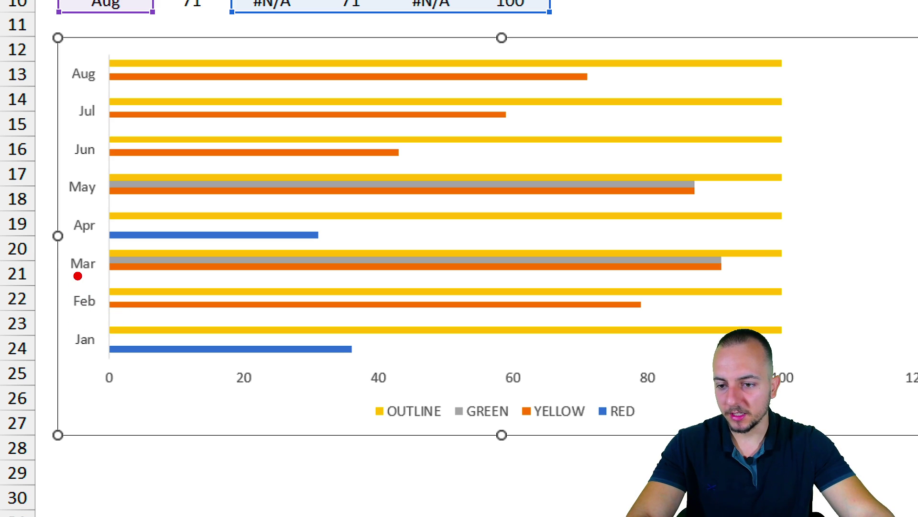
pyautogui.moveTo(72, 271); pyautogui.dragTo(111, 231)
pyautogui.press('e')
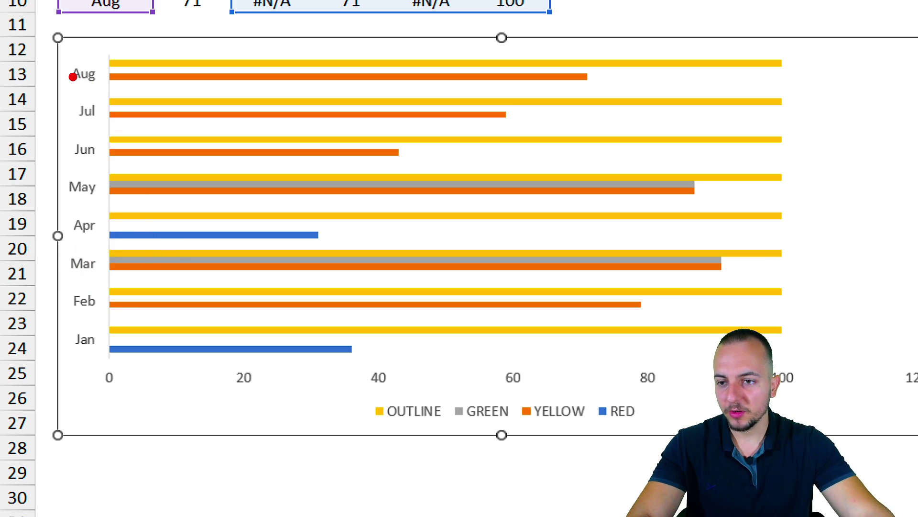
pyautogui.moveTo(50, 51)
pyautogui.mouseDown()
pyautogui.moveTo(115, 186)
pyautogui.moveTo(115, 367)
pyautogui.moveTo(191, 446)
pyautogui.mouseUp()
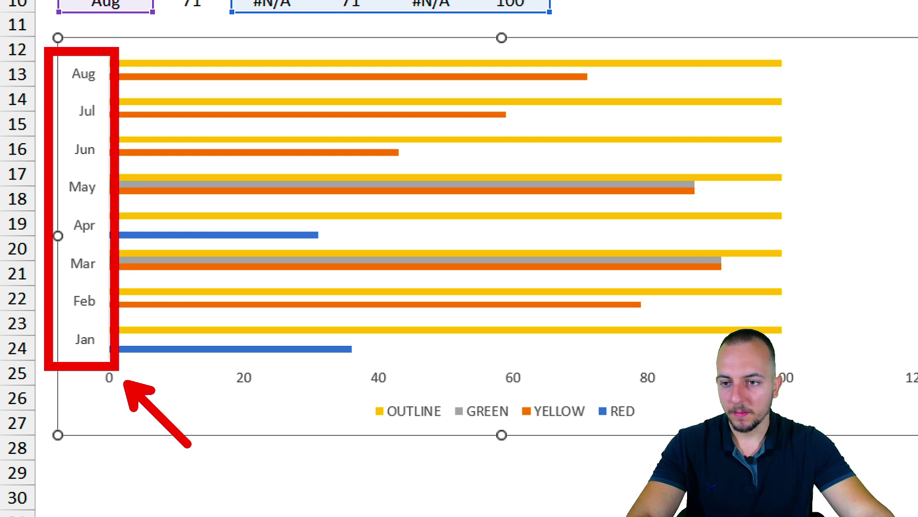
pyautogui.press('Escape')
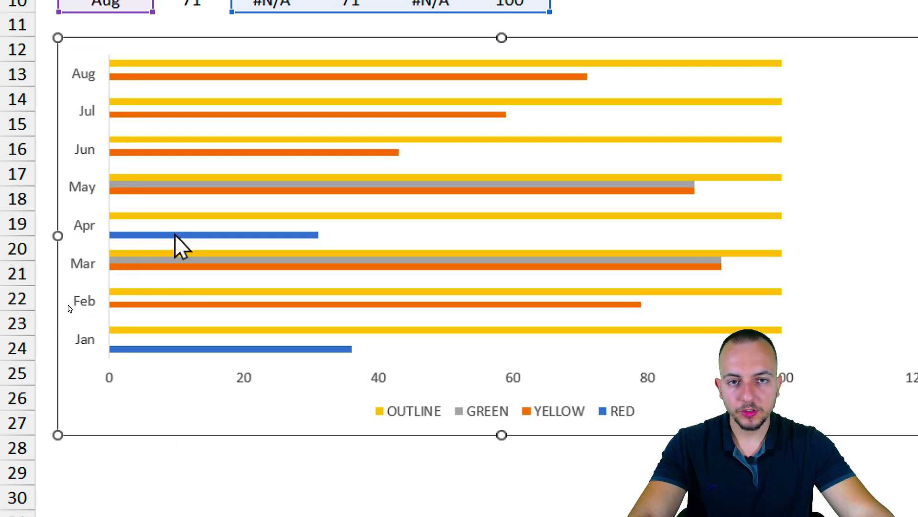
# Step: Format the vertical month axis to show its categories in reverse order and close the formatting options
pyautogui.rightClick(80, 176)
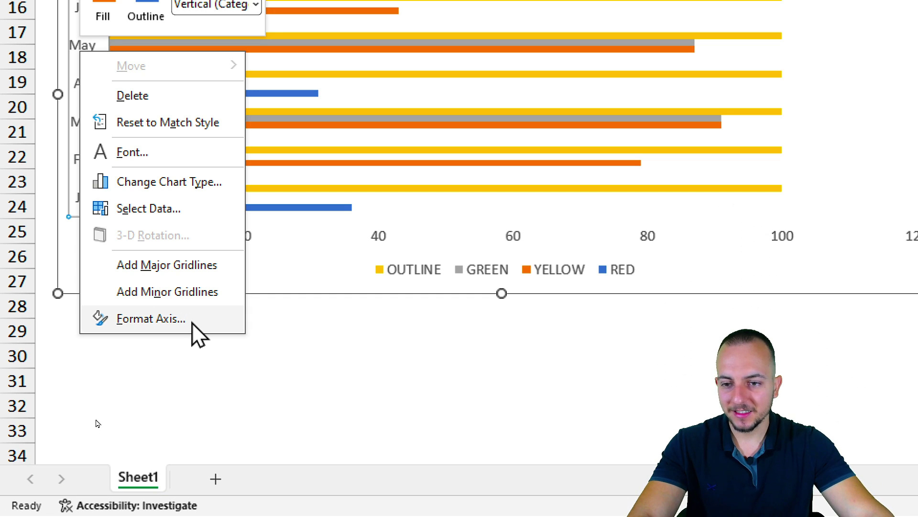
pyautogui.click(192, 321)
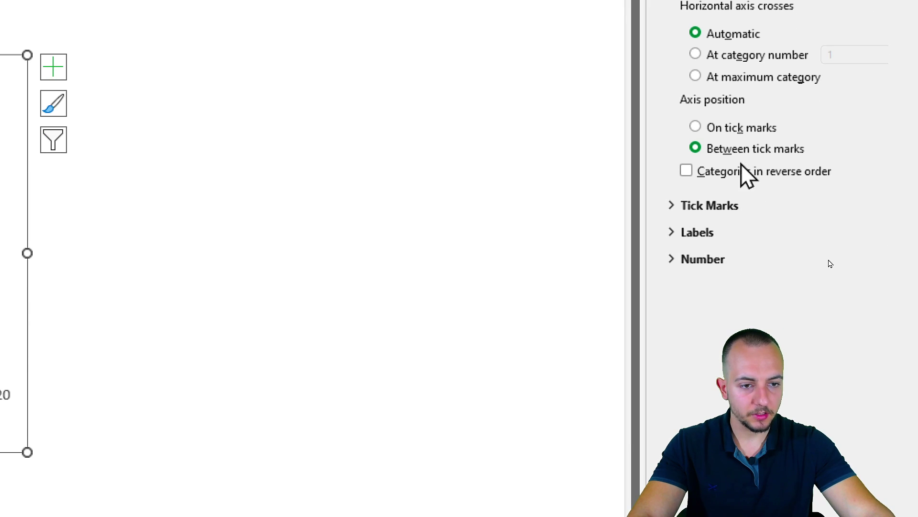
pyautogui.click(715, 173)
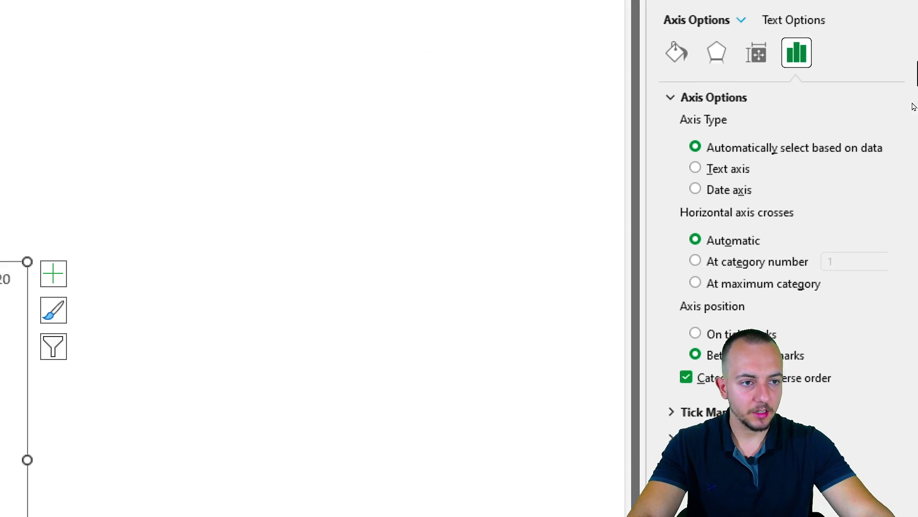
pyautogui.click(893, 61)
pyautogui.press('Escape')
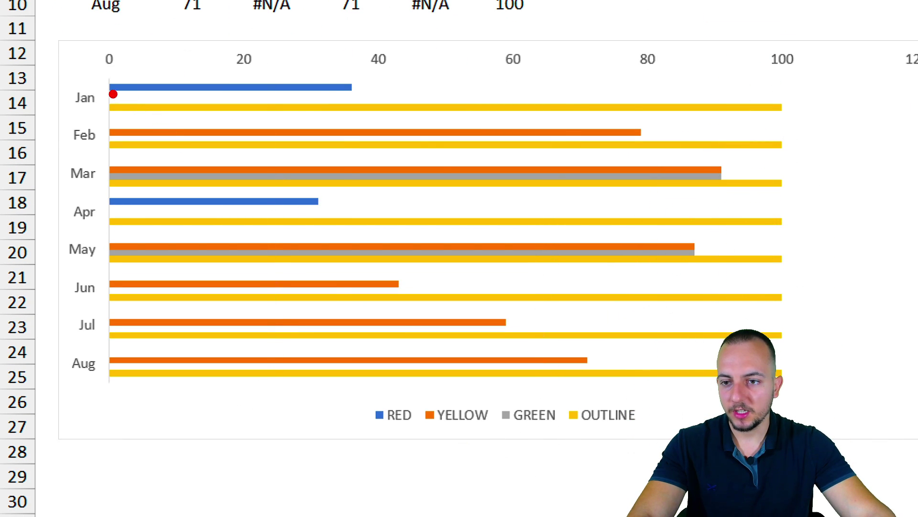
# Step: Examine the month order and how far the OUTLINE bars extend along the horizontal axis
pyautogui.moveTo(98, 94)
pyautogui.mouseDown()
pyautogui.moveTo(438, 115)
pyautogui.moveTo(803, 122)
pyautogui.moveTo(508, 169)
pyautogui.moveTo(98, 164)
pyautogui.mouseUp()
pyautogui.press('e')
pyautogui.moveTo(555, 389); pyautogui.dragTo(654, 434)
pyautogui.moveTo(555, 478); pyautogui.dragTo(586, 444)
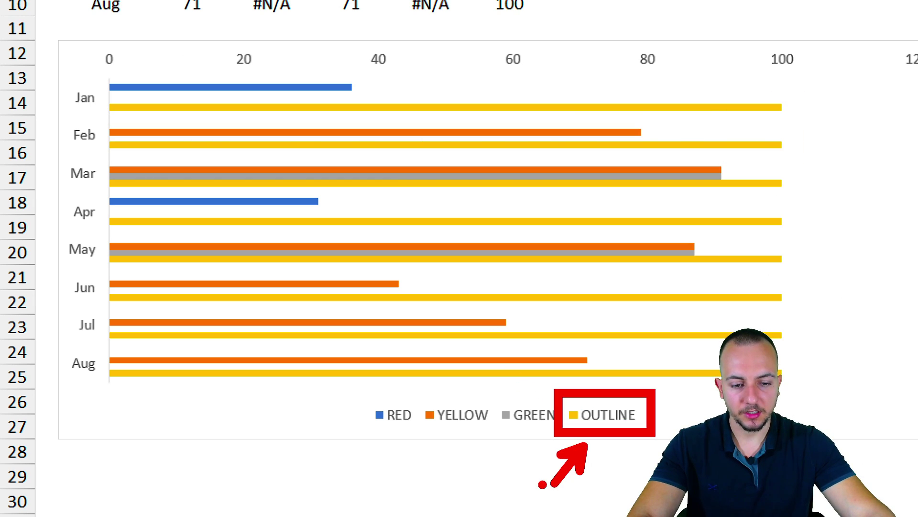
pyautogui.press('e')
pyautogui.moveTo(100, 95)
pyautogui.mouseDown()
pyautogui.moveTo(795, 117)
pyautogui.moveTo(95, 144)
pyautogui.moveTo(475, 206)
pyautogui.moveTo(810, 199)
pyautogui.mouseUp()
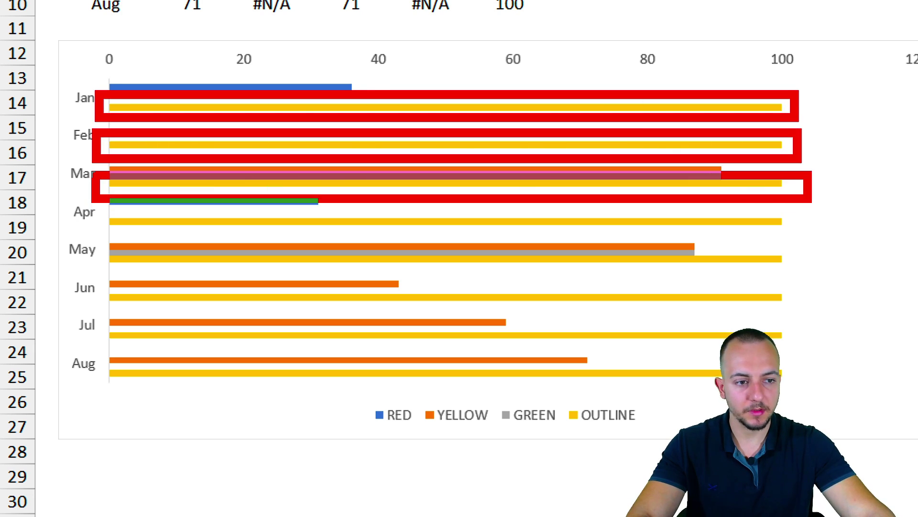
pyautogui.hotkey('ctrl', 'z')
pyautogui.hotkey('ctrl', 'z')
pyautogui.hotkey('ctrl', 'z')
pyautogui.moveTo(785, 64); pyautogui.dragTo(786, 397)
pyautogui.press('Escape')
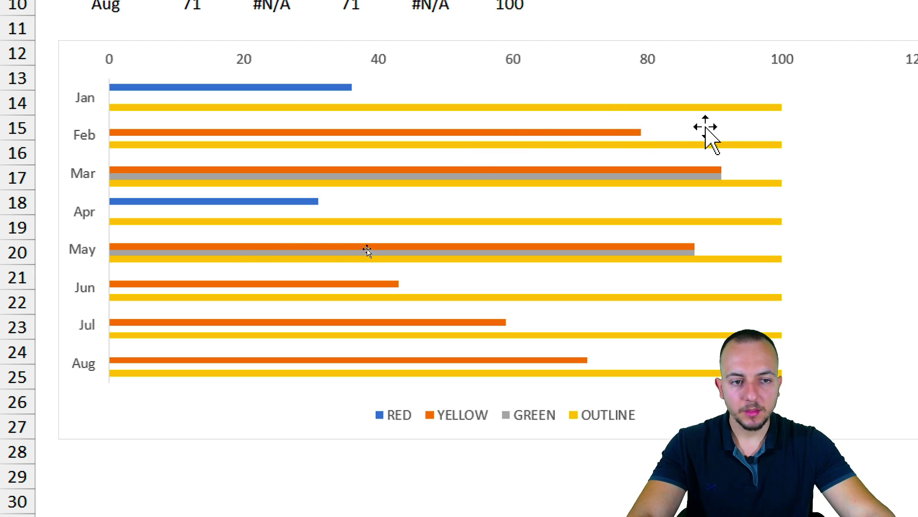
# Step: Format the OUTLINE data series with a gap width of 31%
pyautogui.moveTo(668, 109)
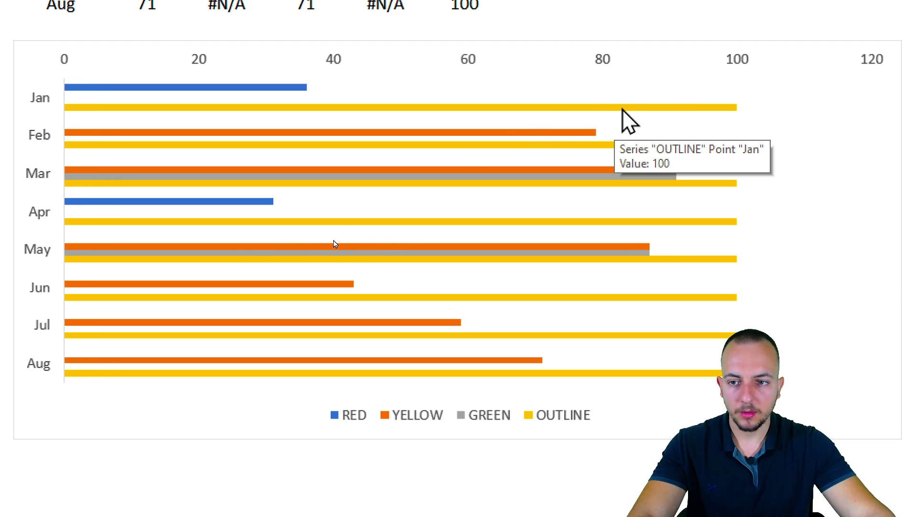
pyautogui.rightClick(623, 108)
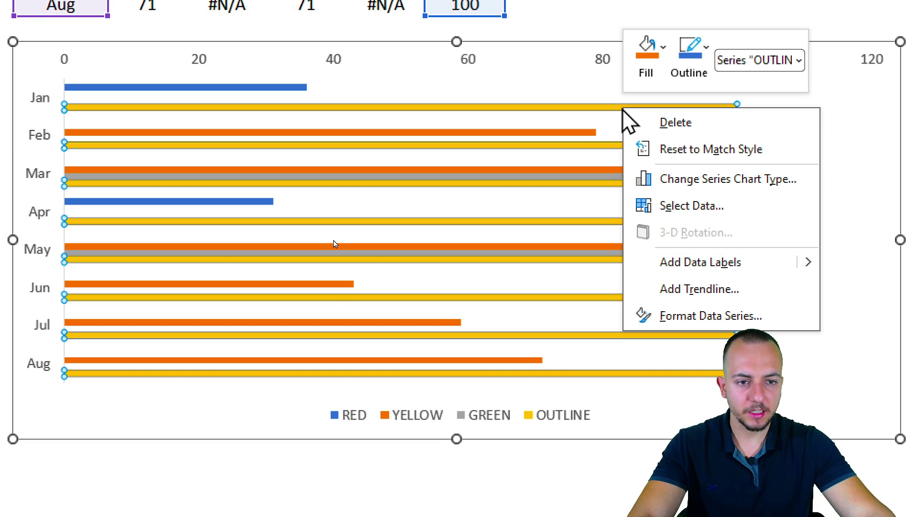
pyautogui.click(666, 322)
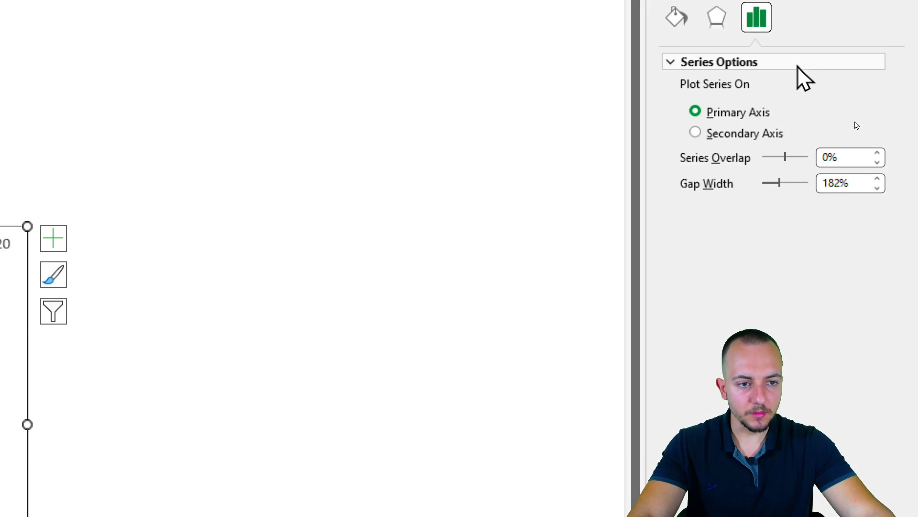
pyautogui.moveTo(578, 169); pyautogui.dragTo(228, 205)
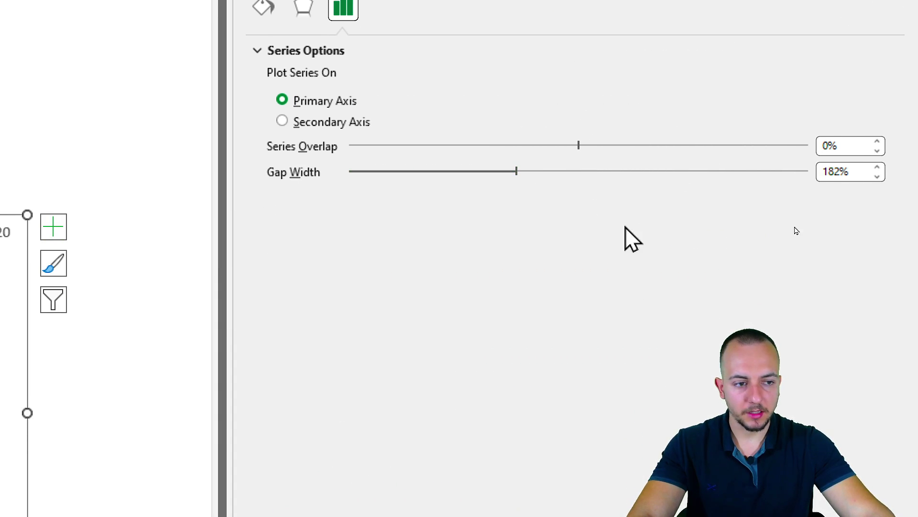
pyautogui.moveTo(839, 158)
pyautogui.mouseDown()
pyautogui.moveTo(828, 193)
pyautogui.moveTo(842, 153)
pyautogui.mouseUp()
pyautogui.moveTo(807, 216); pyautogui.dragTo(683, 286)
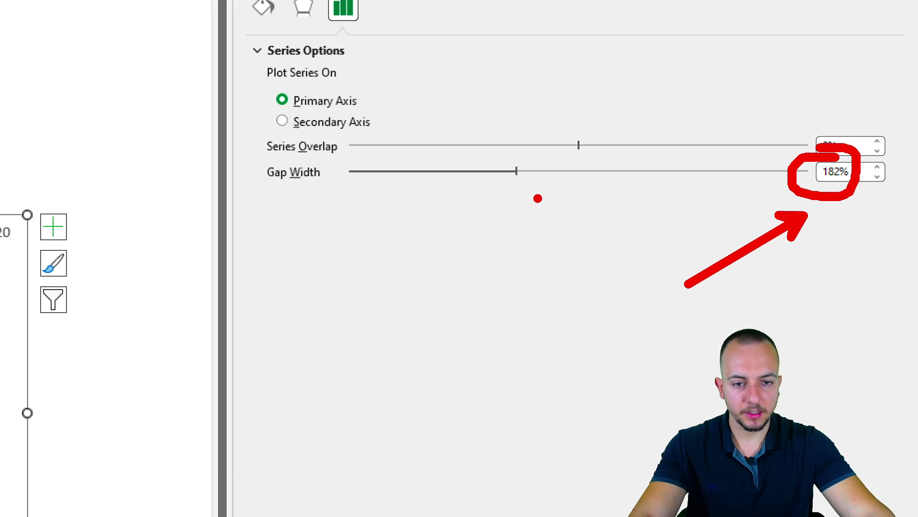
pyautogui.press('Escape')
pyautogui.moveTo(514, 176); pyautogui.dragTo(404, 173)
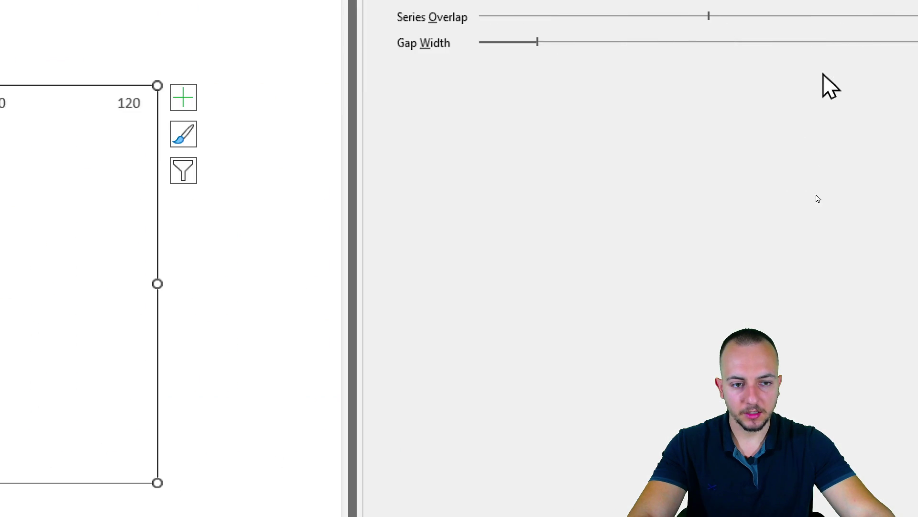
pyautogui.moveTo(451, 137); pyautogui.dragTo(425, 138)
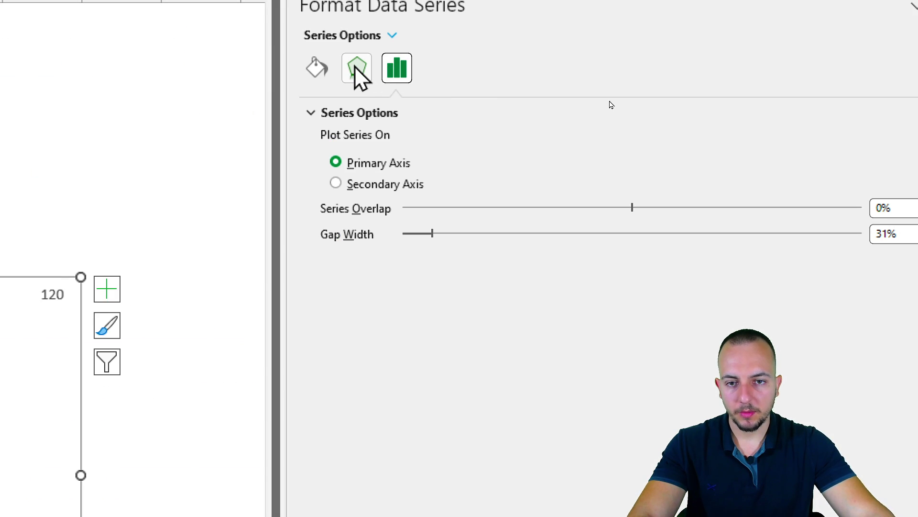
# Step: Apply the first Outer shadow preset to the OUTLINE series
pyautogui.click(357, 71)
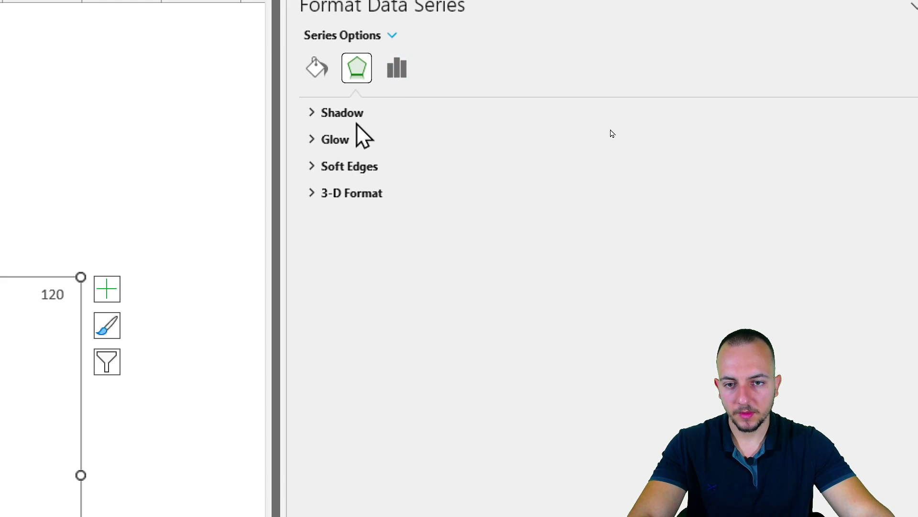
pyautogui.click(378, 115)
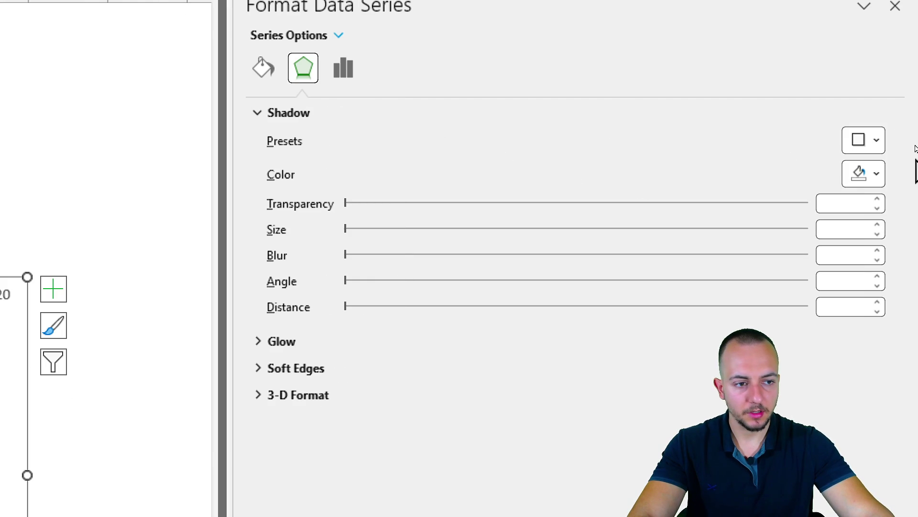
pyautogui.click(877, 140)
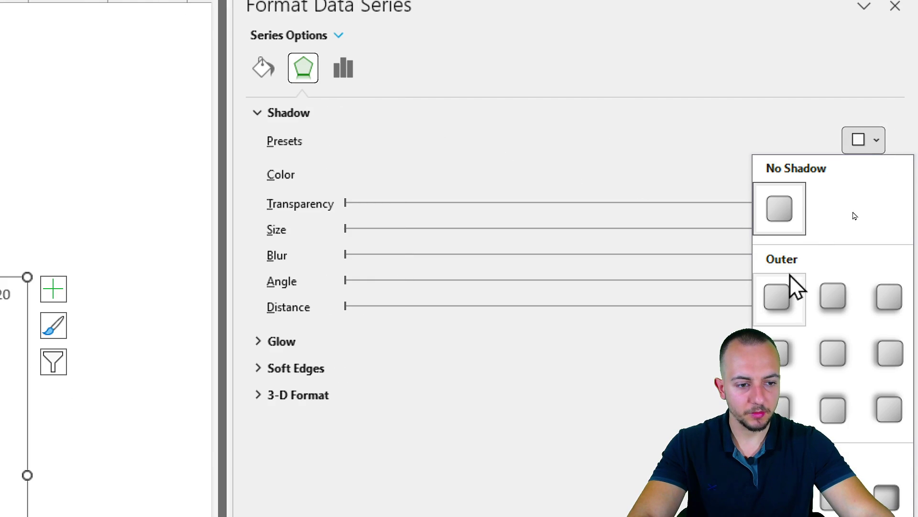
pyautogui.click(781, 293)
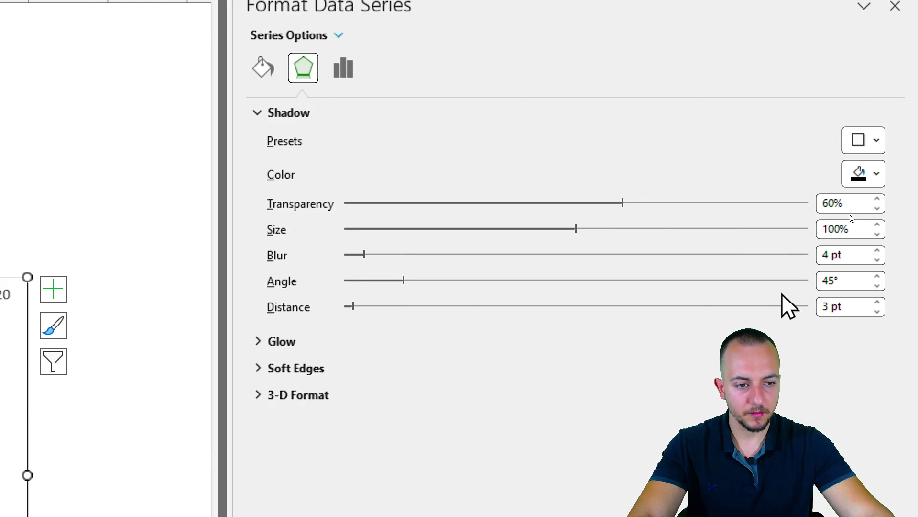
# Step: Give the OUTLINE data series a solid line border
pyautogui.click(262, 71)
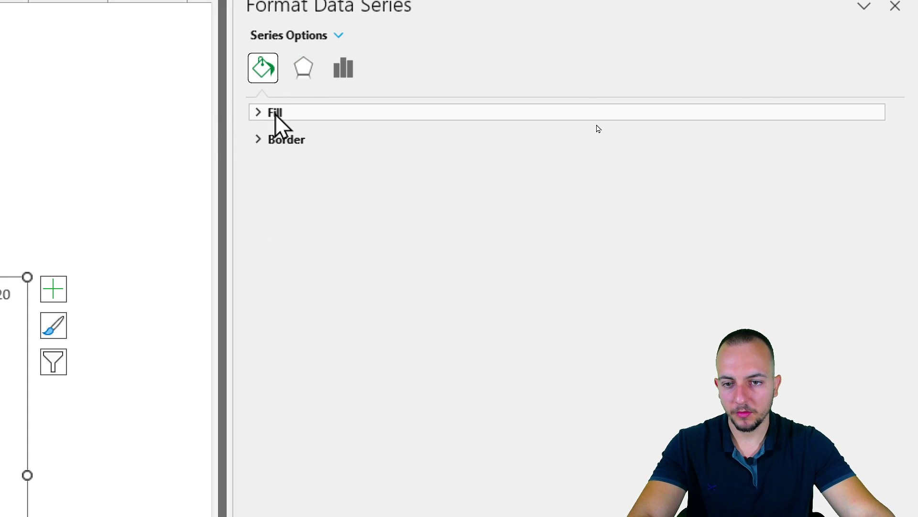
pyautogui.click(279, 115)
pyautogui.click(300, 148)
pyautogui.click(275, 106)
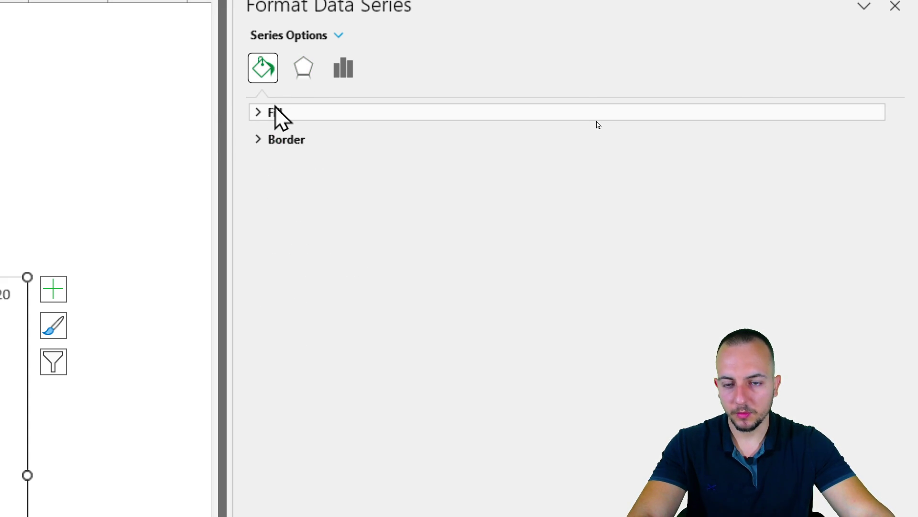
pyautogui.click(283, 141)
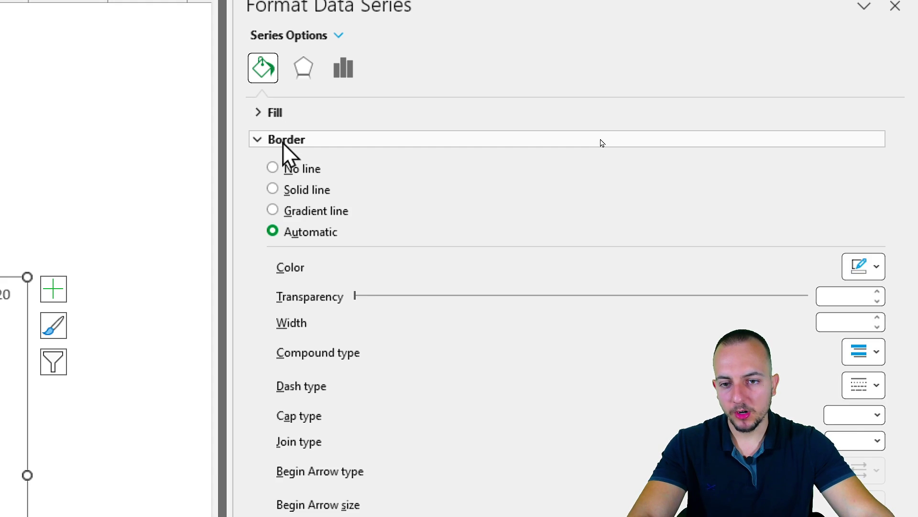
pyautogui.click(313, 194)
pyautogui.scroll(-4, 816, 371)
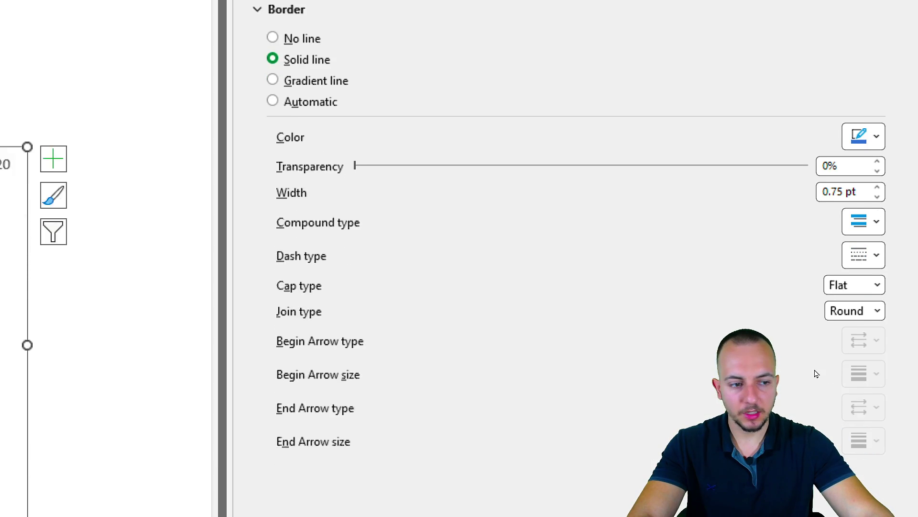
# Step: Set the OUTLINE series border color to black and its width to 2 pt, and deselect the chart
pyautogui.click(854, 80)
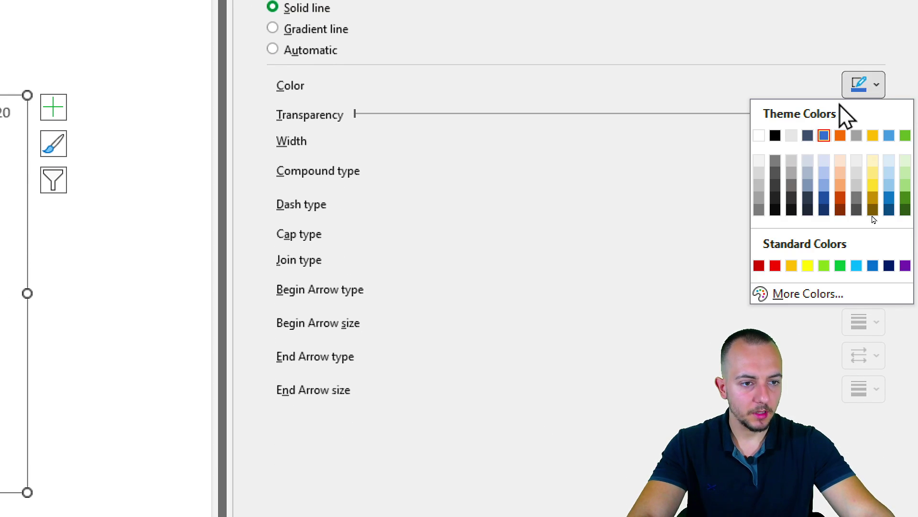
pyautogui.click(775, 135)
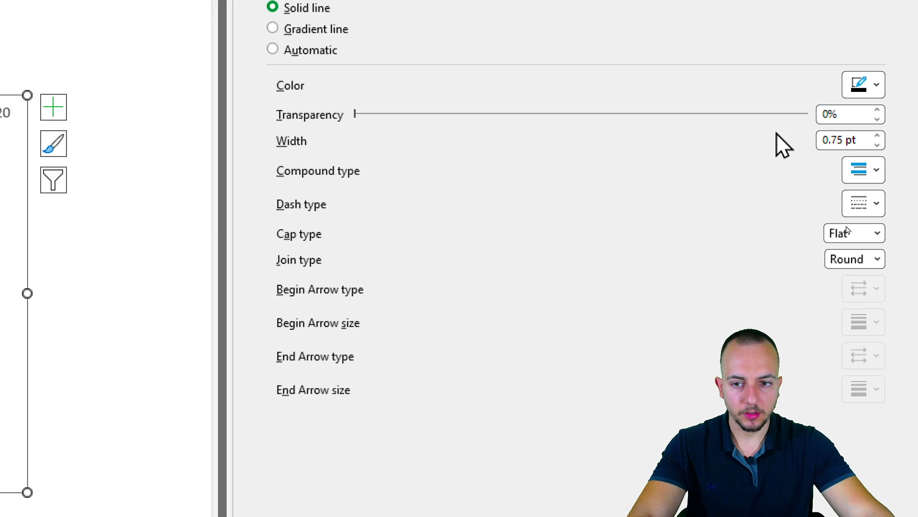
pyautogui.click(879, 135)
pyautogui.click(879, 135)
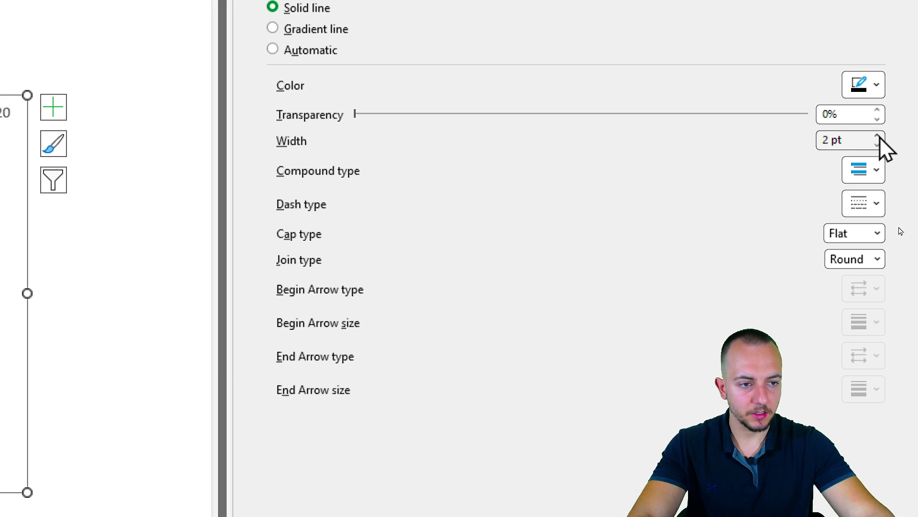
pyautogui.click(893, 139)
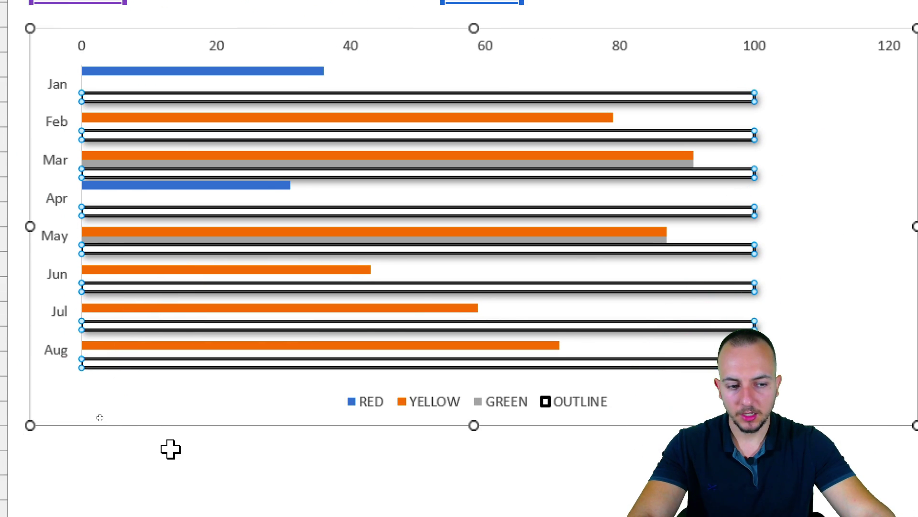
pyautogui.click(171, 449)
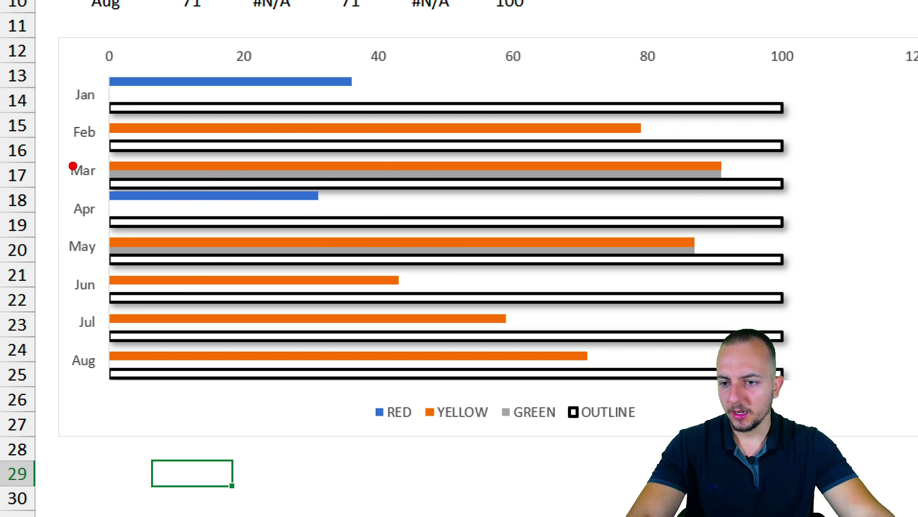
pyautogui.moveTo(48, 152)
pyautogui.mouseDown()
pyautogui.moveTo(563, 204)
pyautogui.moveTo(799, 209)
pyautogui.mouseUp()
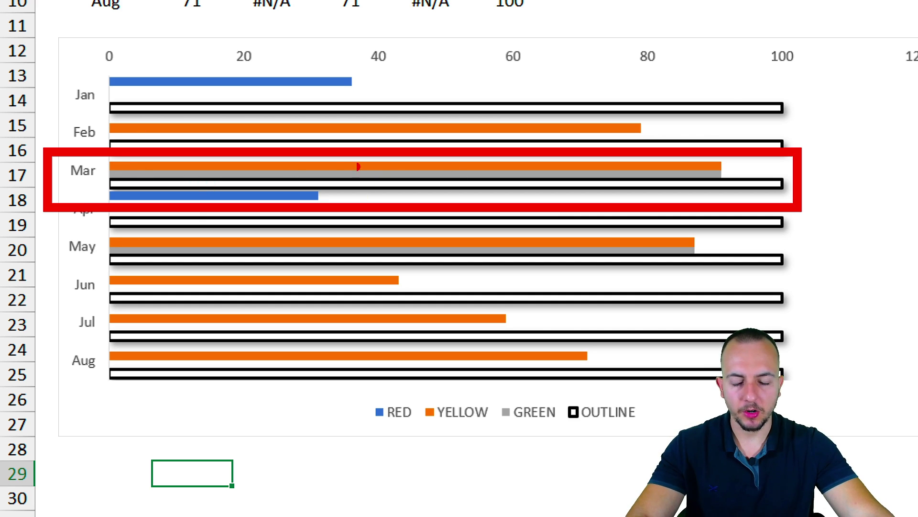
pyautogui.moveTo(286, 169); pyautogui.dragTo(390, 49)
pyautogui.moveTo(351, 172); pyautogui.dragTo(494, 89)
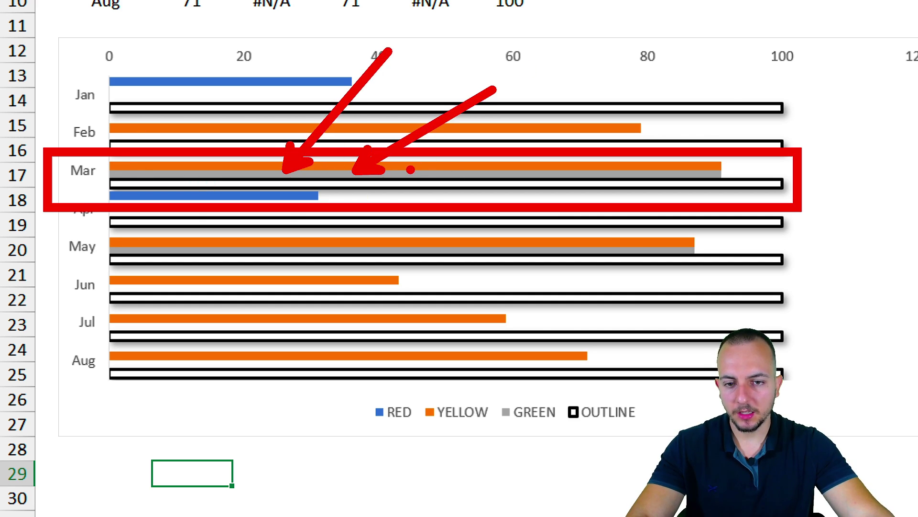
pyautogui.moveTo(433, 184); pyautogui.dragTo(571, 266)
pyautogui.moveTo(299, 195); pyautogui.dragTo(404, 289)
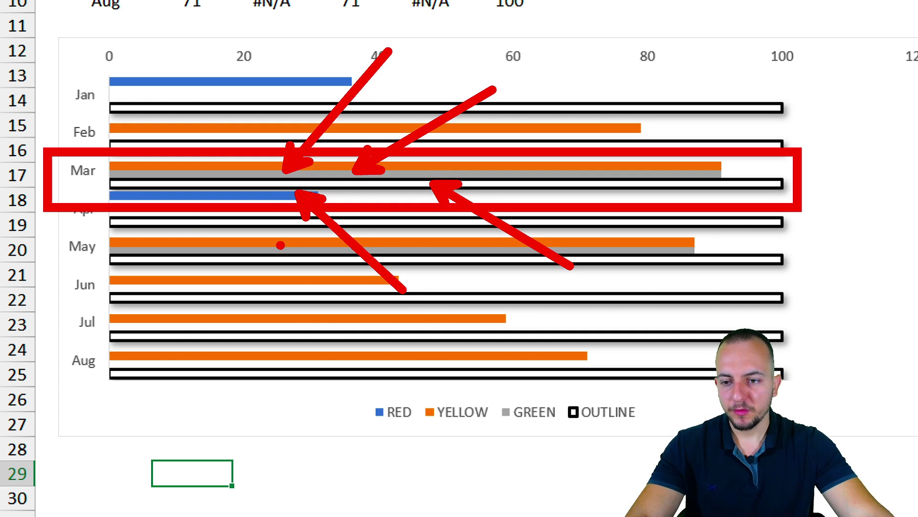
pyautogui.press('Escape')
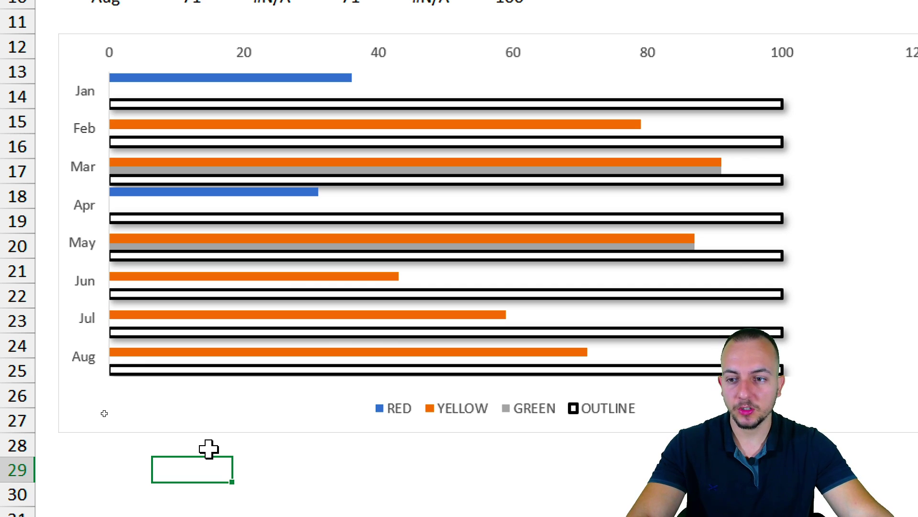
# Step: Edit the chart's data source so that the GREEN series comes first in the series order
pyautogui.rightClick(242, 180)
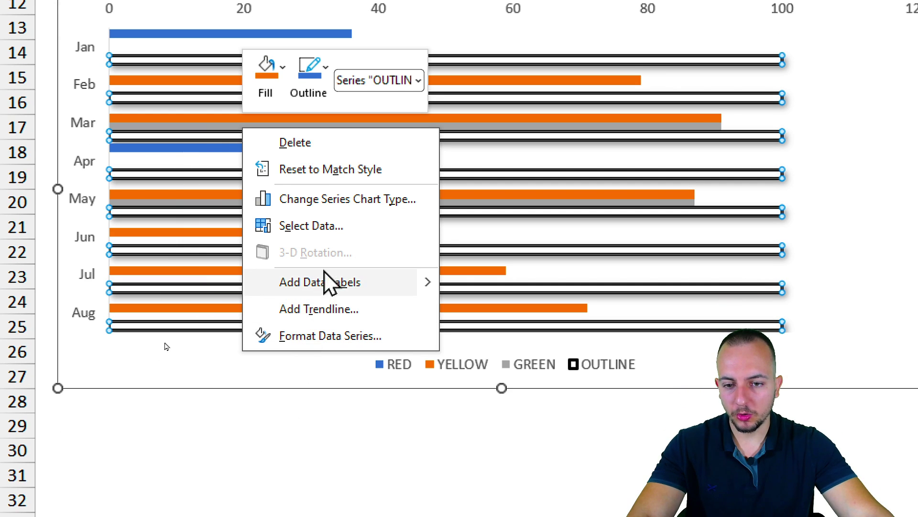
pyautogui.click(330, 235)
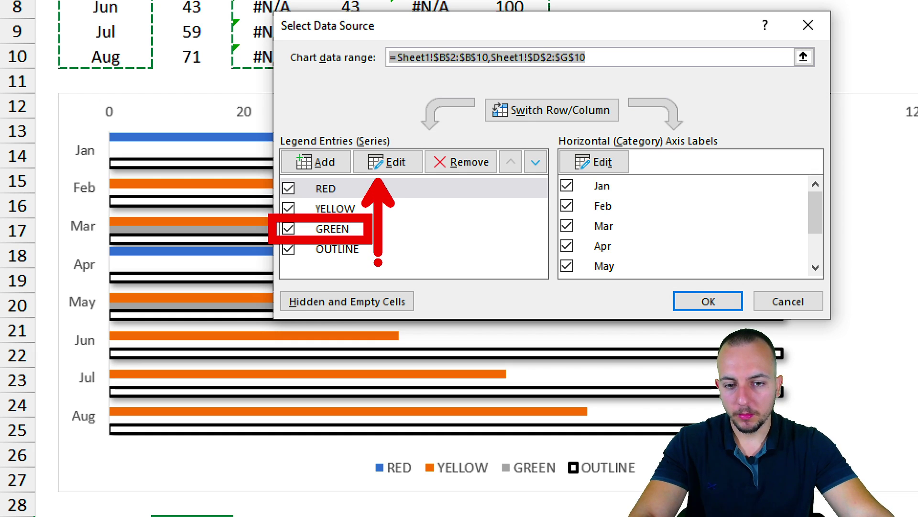
pyautogui.click(338, 229)
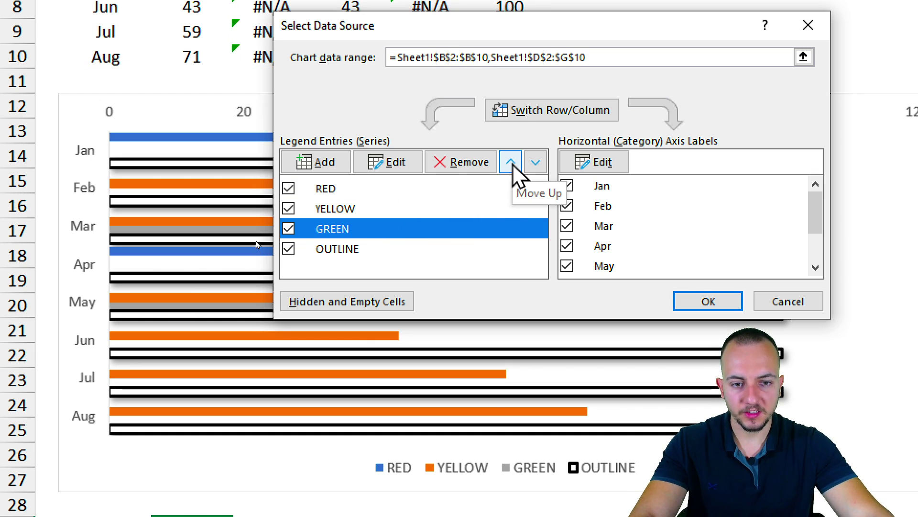
pyautogui.click(512, 162)
pyautogui.click(512, 163)
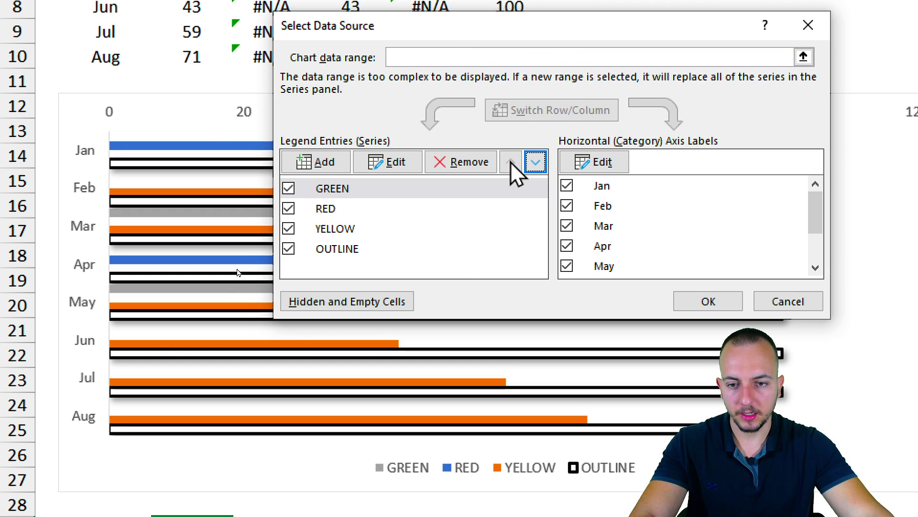
# Step: Place the RED series between YELLOW and OUTLINE in the series order, apply the data source changes and deselect the chart
pyautogui.click(341, 209)
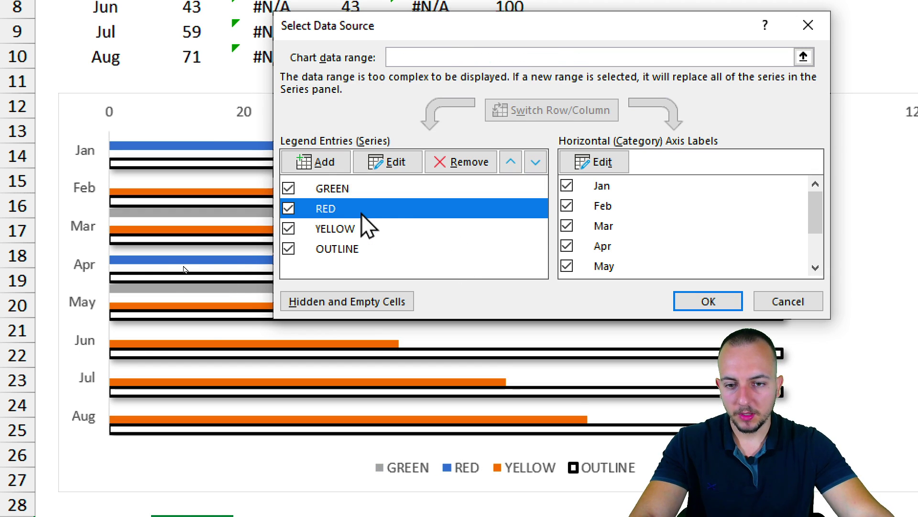
pyautogui.click(535, 165)
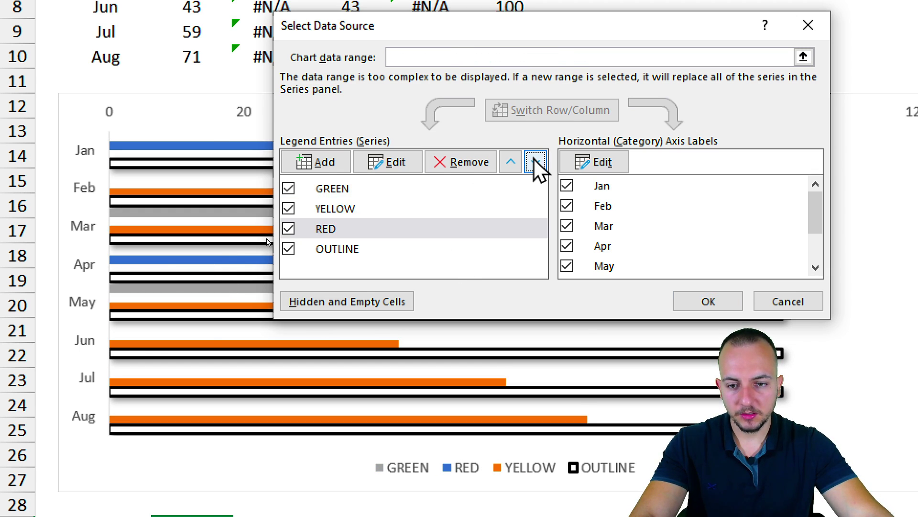
pyautogui.click(351, 251)
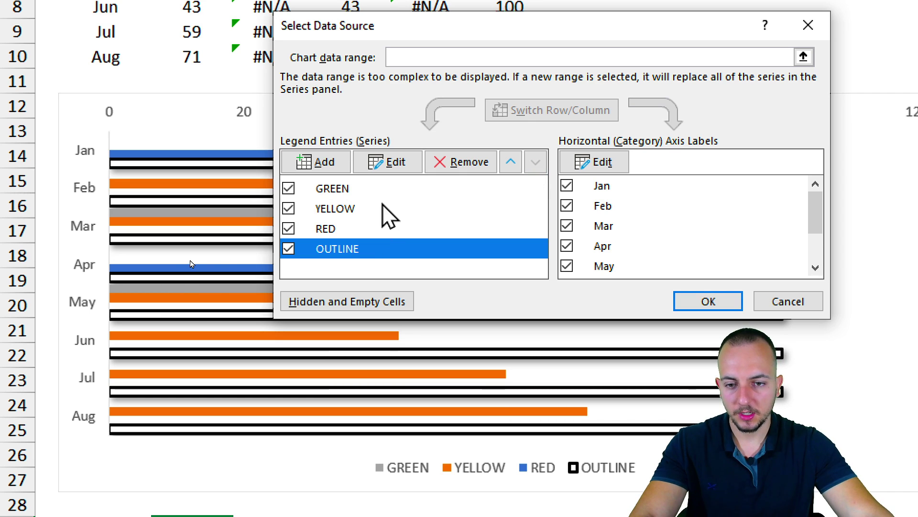
pyautogui.click(341, 209)
pyautogui.click(340, 229)
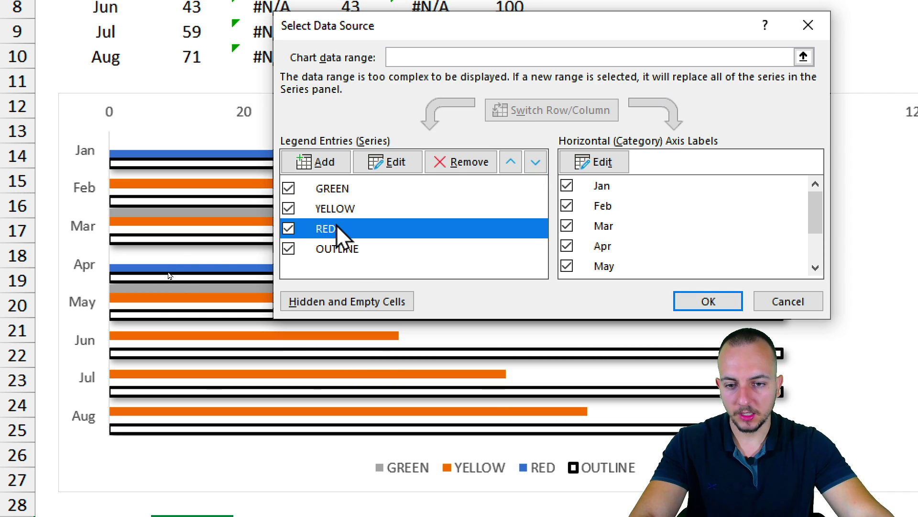
pyautogui.click(350, 250)
pyautogui.click(696, 301)
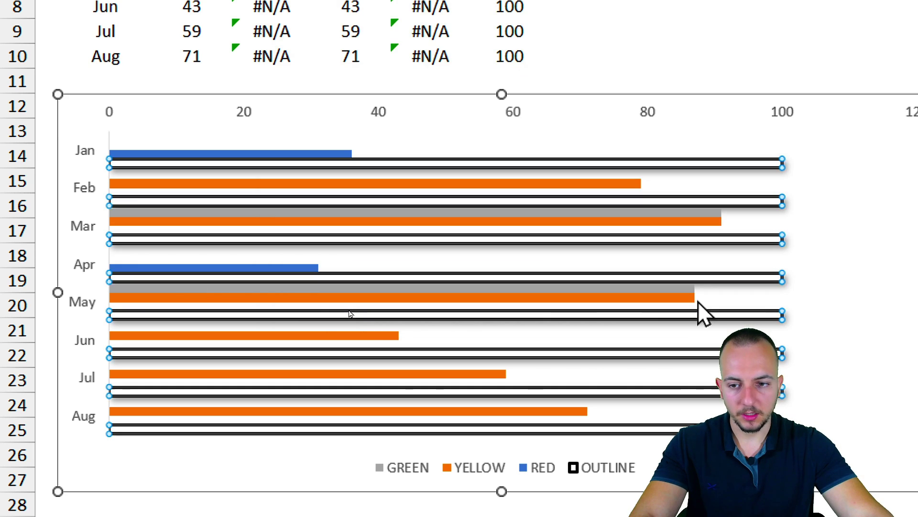
pyautogui.scroll(-1, 223, 455)
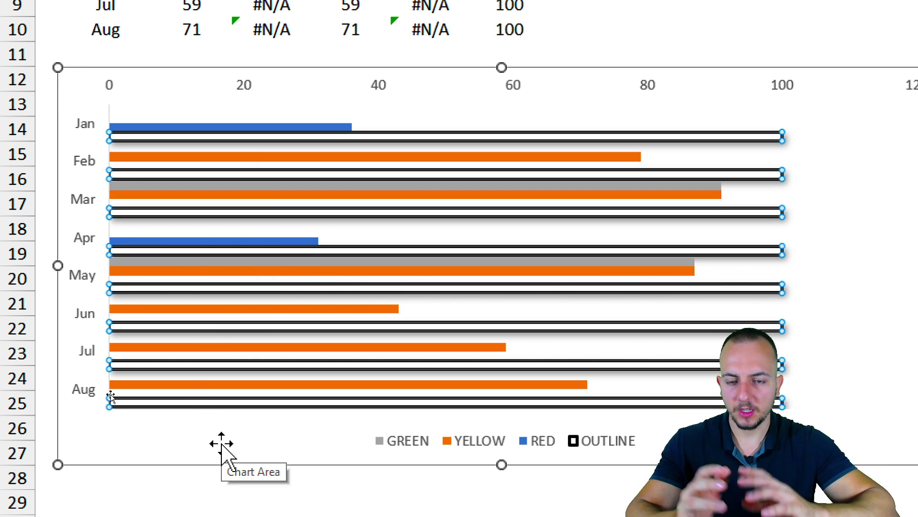
pyautogui.press('Escape')
pyautogui.scroll(-2, 213, 310)
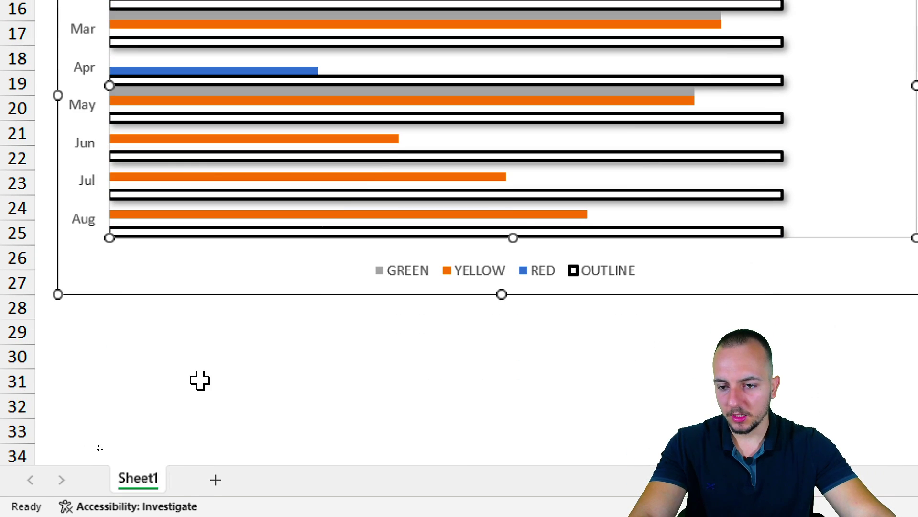
pyautogui.click(199, 379)
pyautogui.scroll(2, 163, 117)
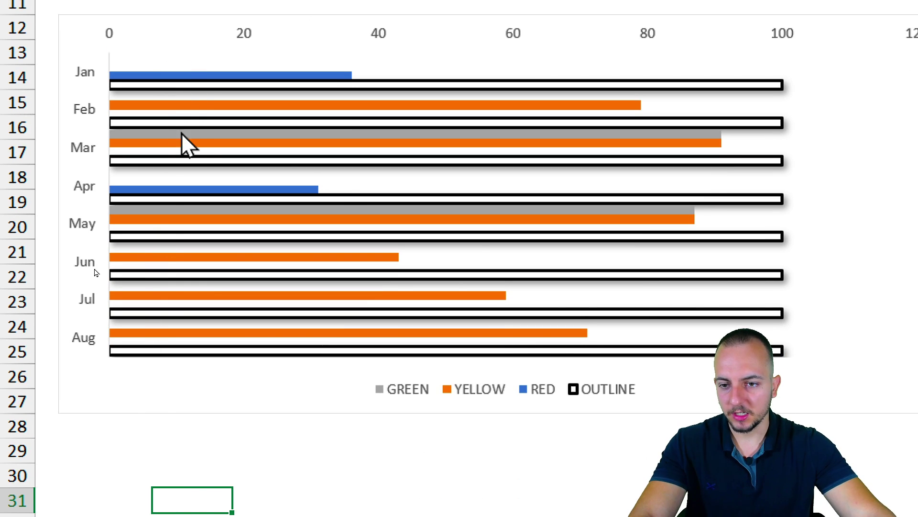
# Step: Format the YELLOW data series with a series overlap of 100%
pyautogui.rightClick(200, 143)
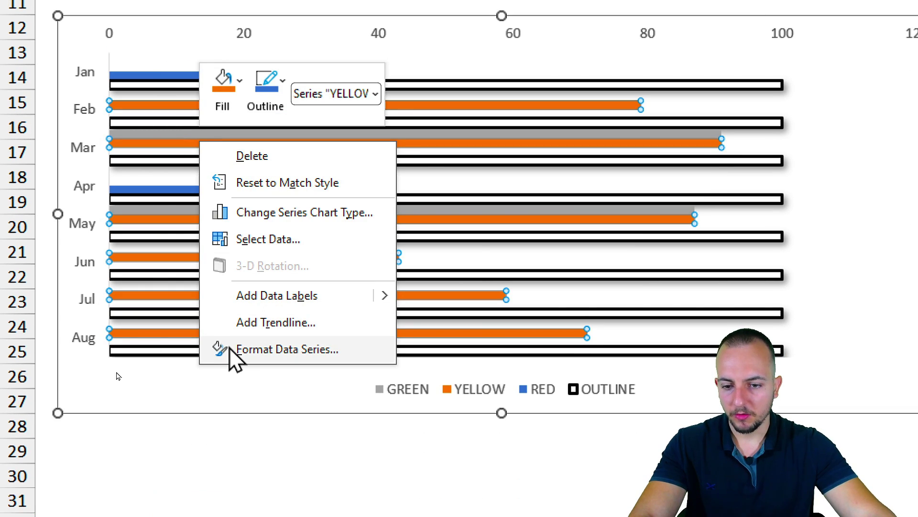
pyautogui.click(246, 349)
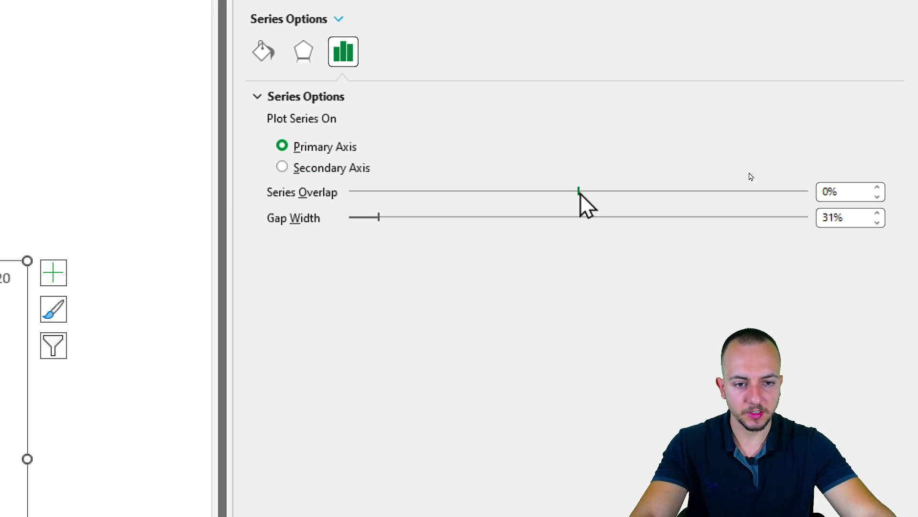
pyautogui.moveTo(580, 191); pyautogui.dragTo(798, 209)
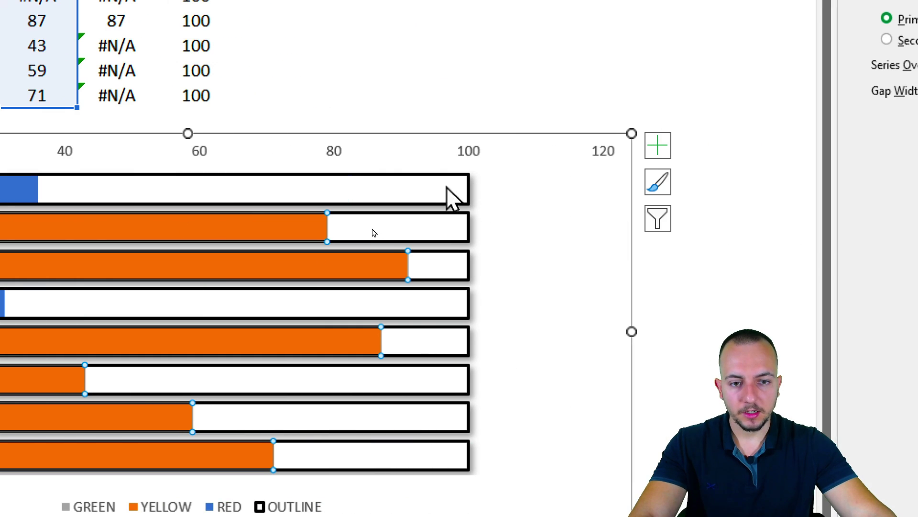
# Step: Set the maximum bound of the horizontal value axis to 100
pyautogui.click(469, 158)
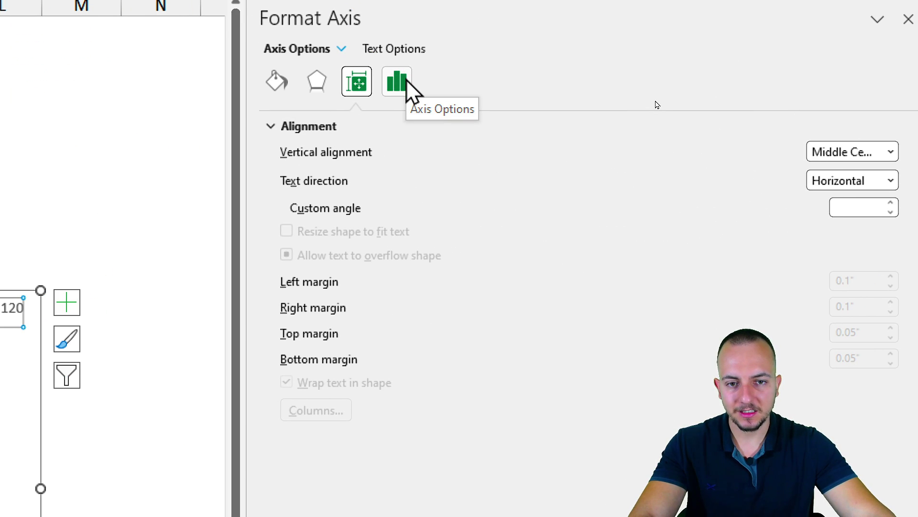
pyautogui.click(406, 82)
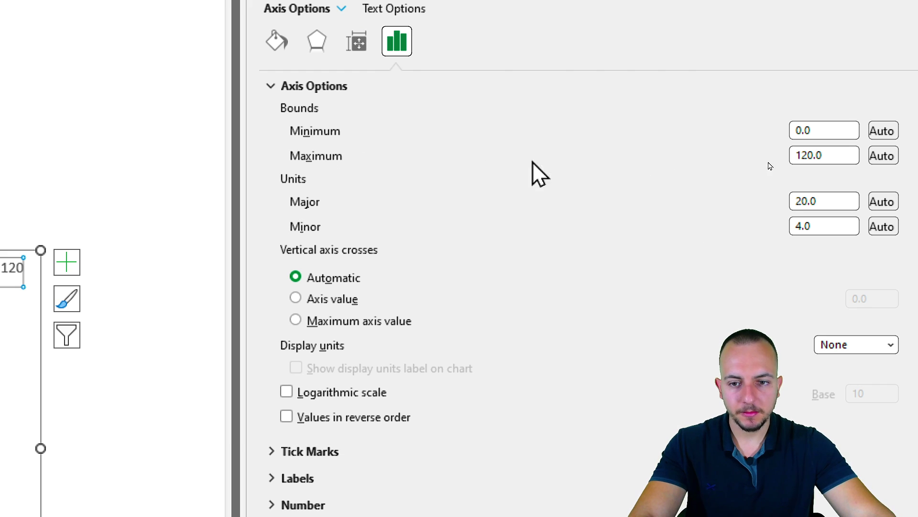
pyautogui.doubleClick(813, 155)
pyautogui.write('1')
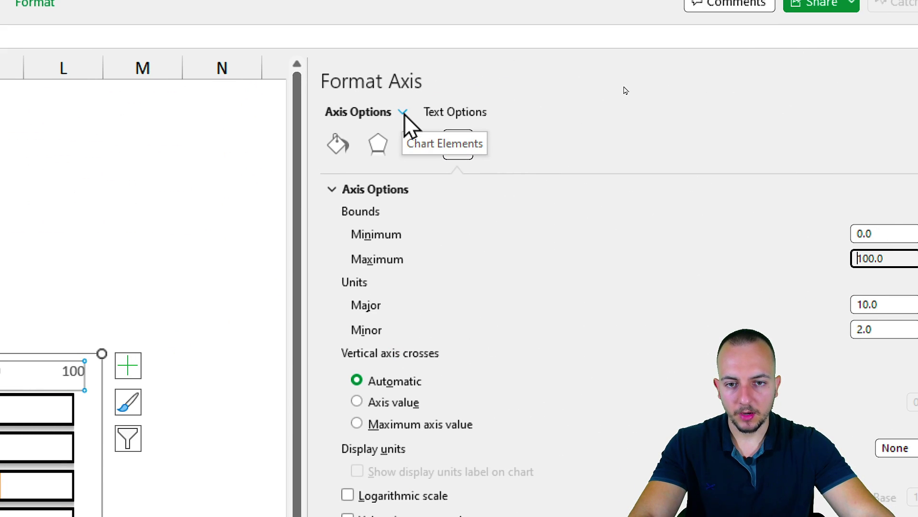
# Step: Remove the border line from the bars of the GREEN data series
pyautogui.click(404, 113)
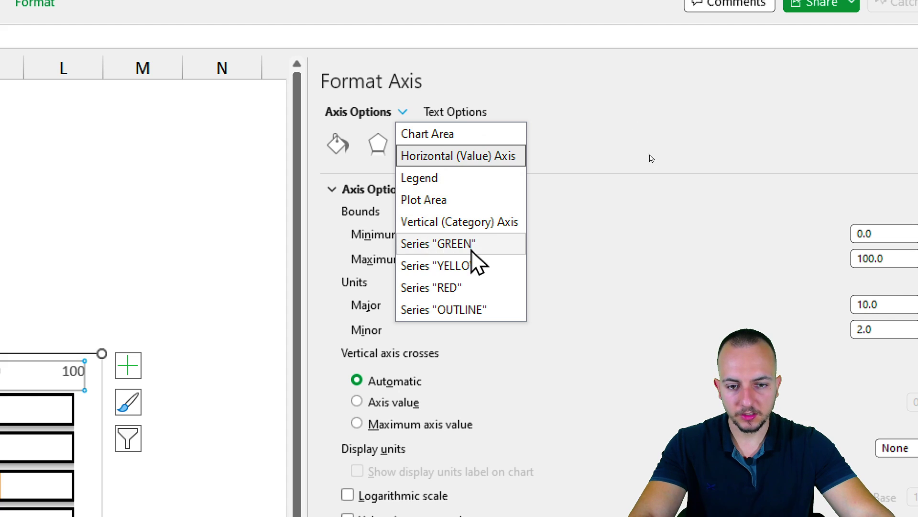
pyautogui.click(444, 243)
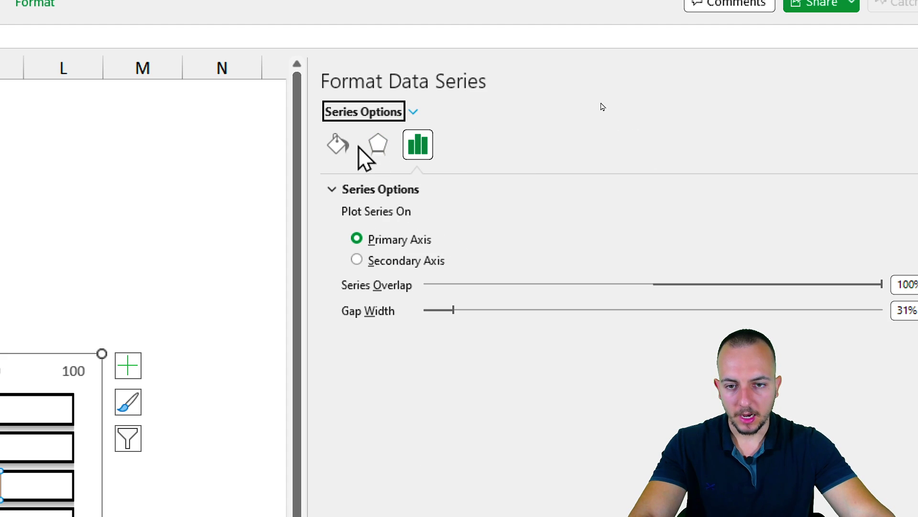
pyautogui.click(338, 145)
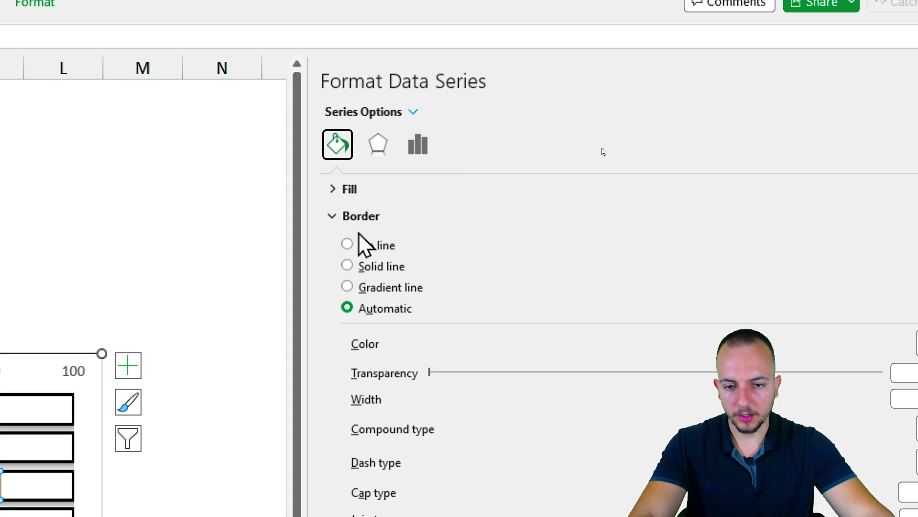
pyautogui.click(362, 243)
# Step: Give the GREEN data series a solid fill in the custom light green #A4FC8C
pyautogui.click(354, 189)
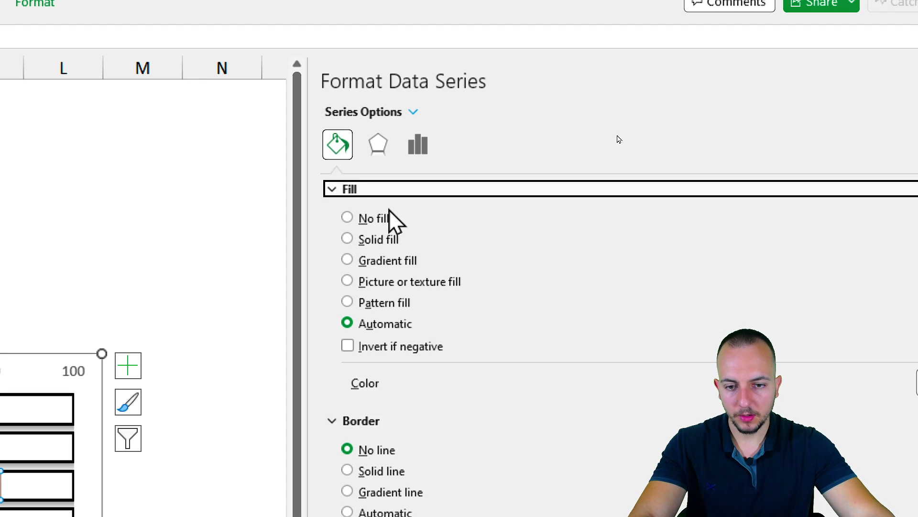
pyautogui.click(374, 239)
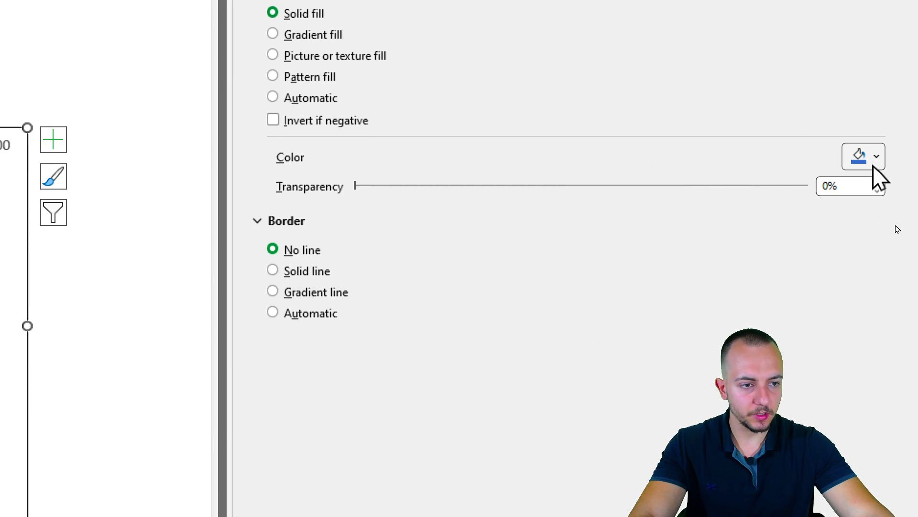
pyautogui.click(875, 226)
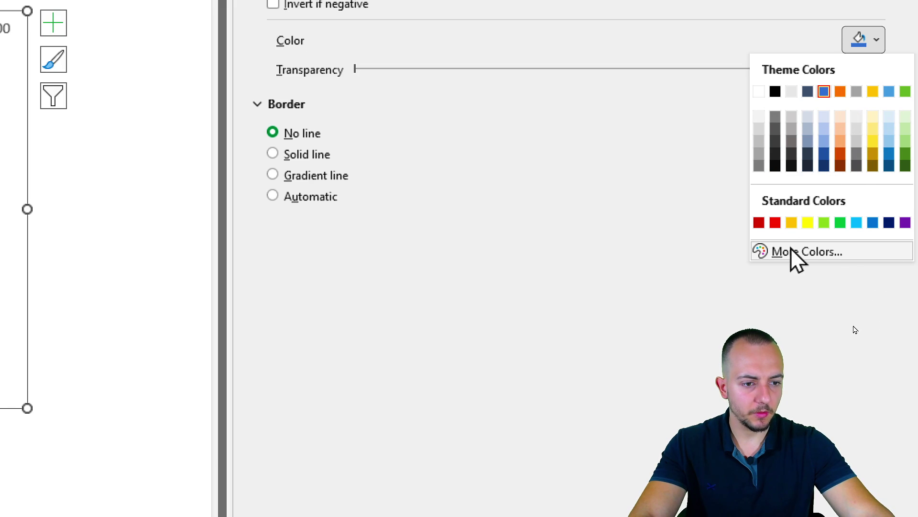
pyautogui.click(505, 255)
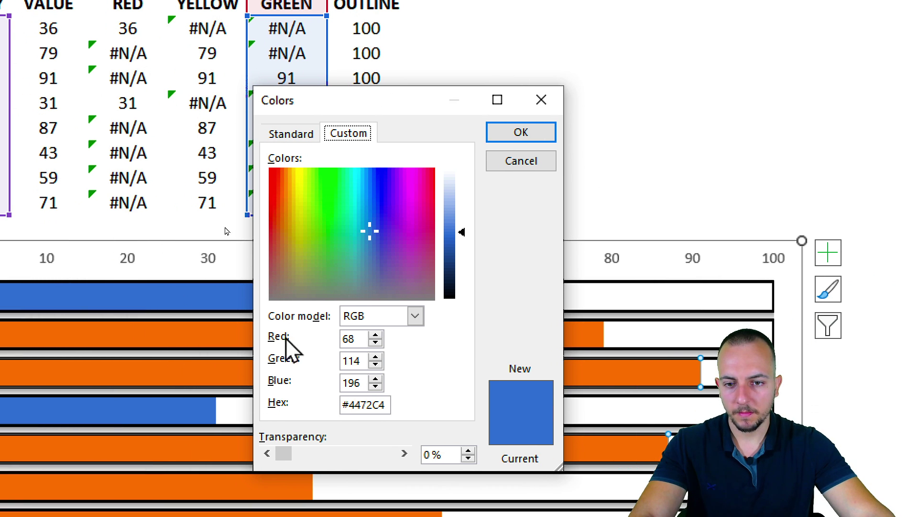
pyautogui.moveTo(347, 202); pyautogui.dragTo(319, 191)
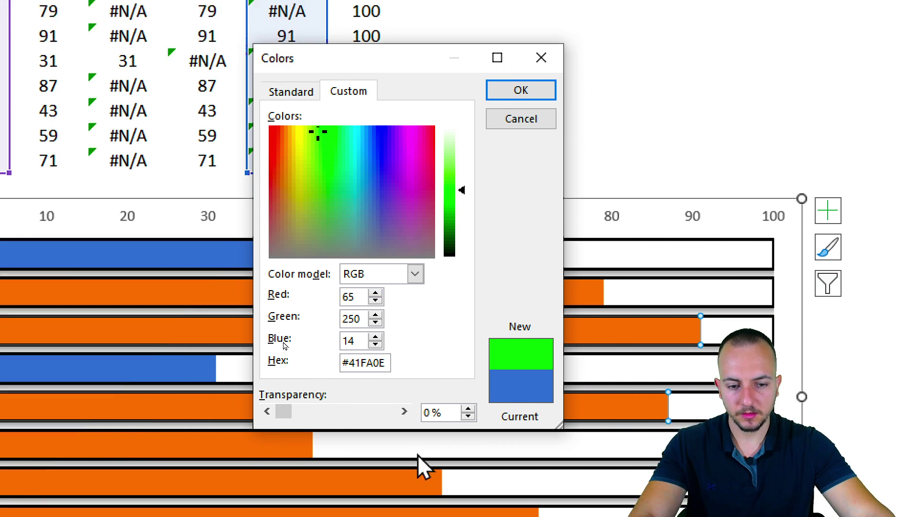
pyautogui.moveTo(462, 232); pyautogui.dragTo(462, 201)
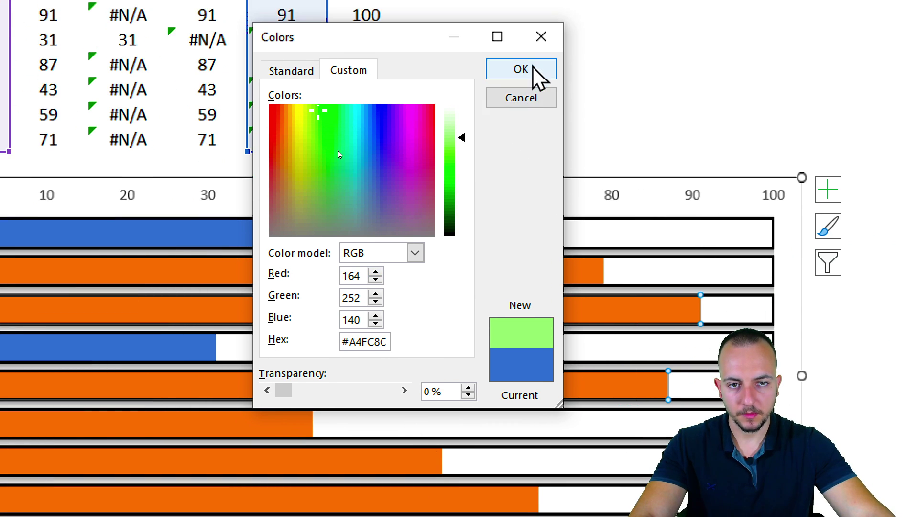
pyautogui.click(526, 69)
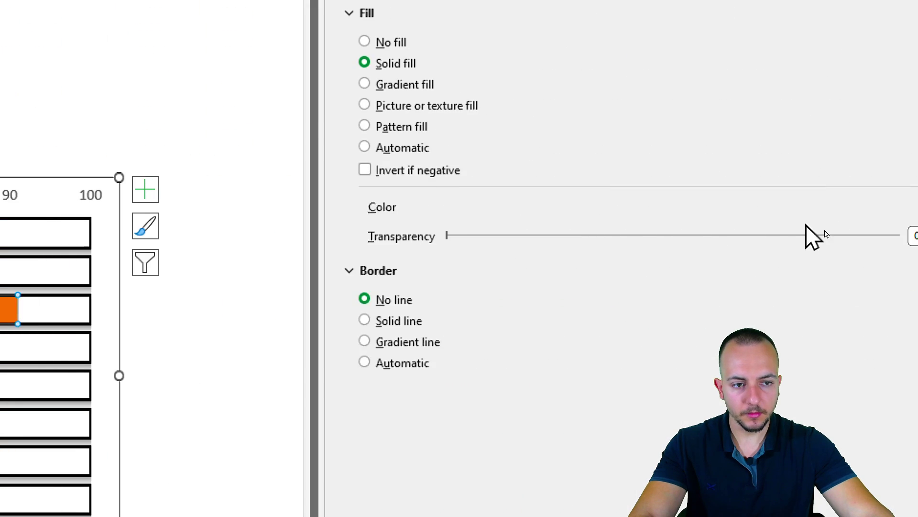
# Step: Format the YELLOW data series with no border line and a solid gold fill from the theme colors
pyautogui.click(357, 72)
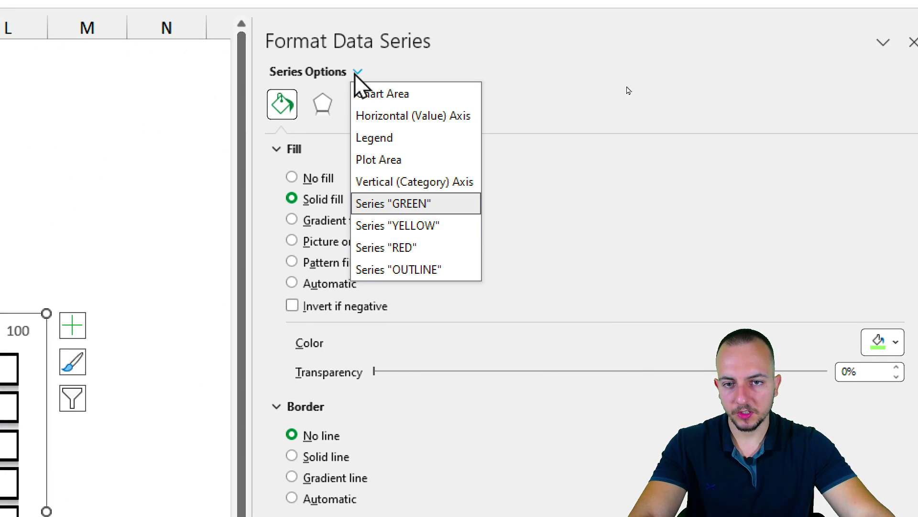
pyautogui.click(420, 226)
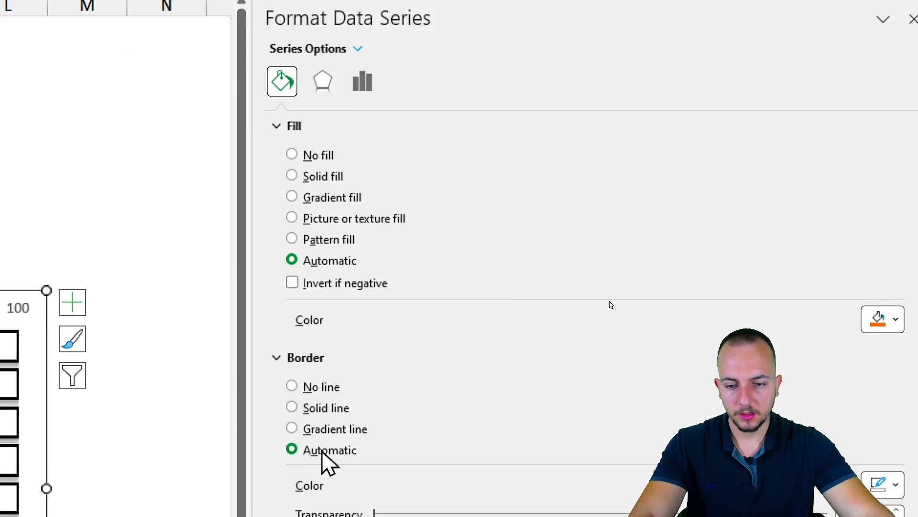
pyautogui.click(322, 244)
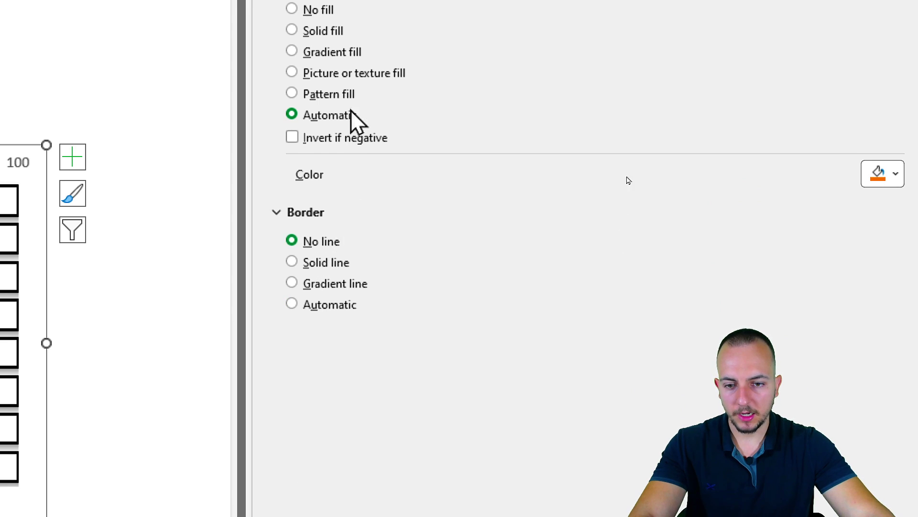
pyautogui.click(321, 155)
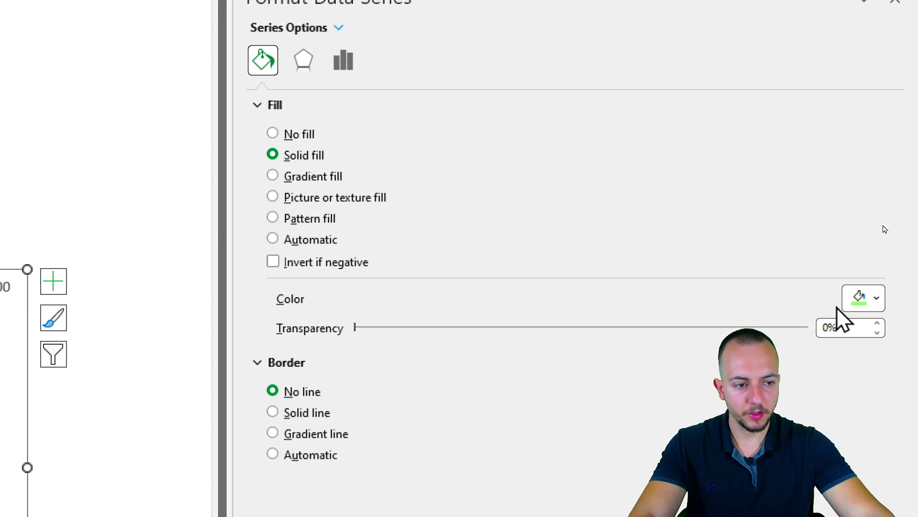
pyautogui.click(881, 298)
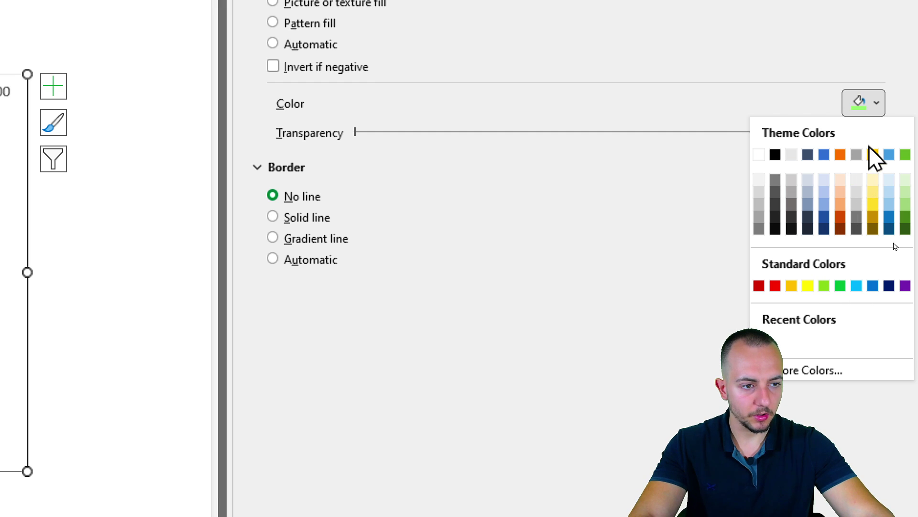
pyautogui.click(873, 154)
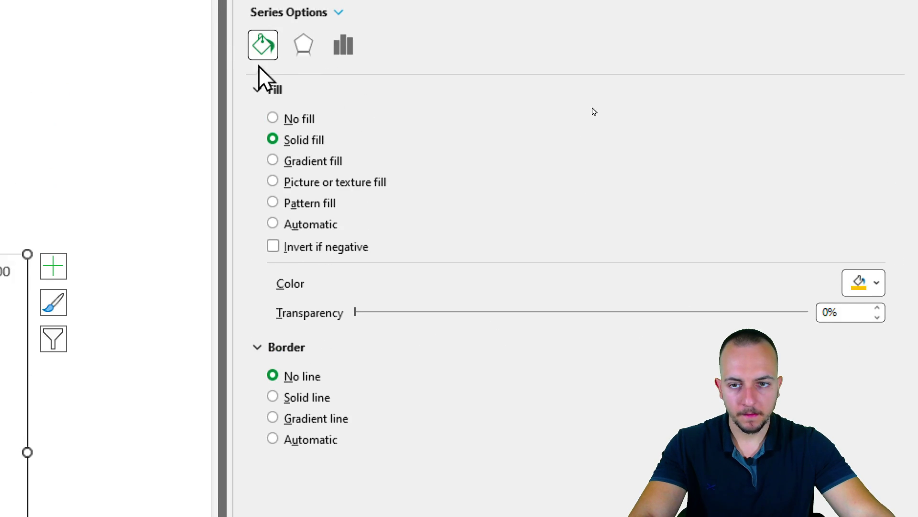
# Step: Remove the border line from the RED data series and switch its fill to solid
pyautogui.click(338, 70)
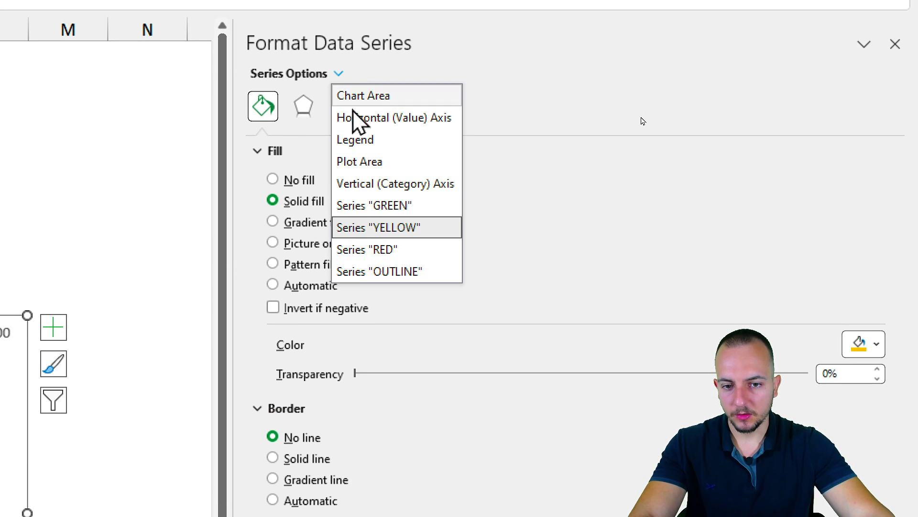
pyautogui.click(400, 245)
pyautogui.click(303, 412)
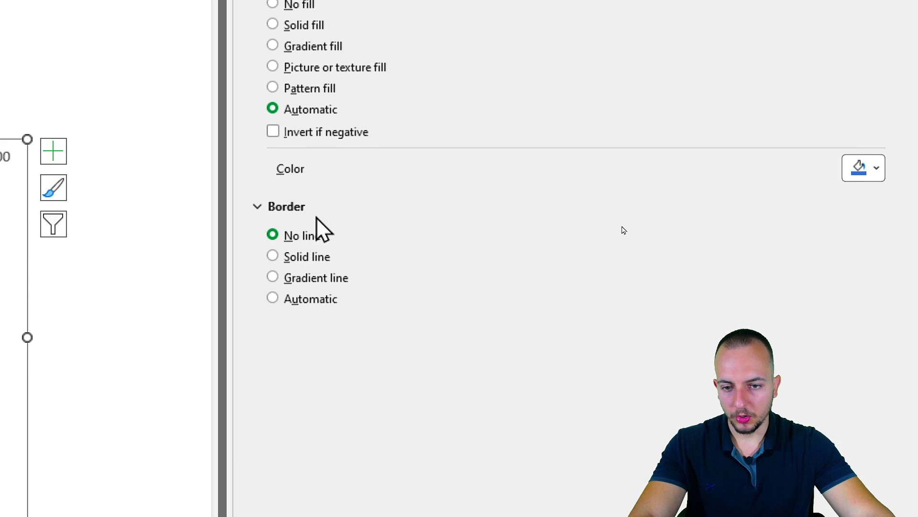
pyautogui.click(304, 120)
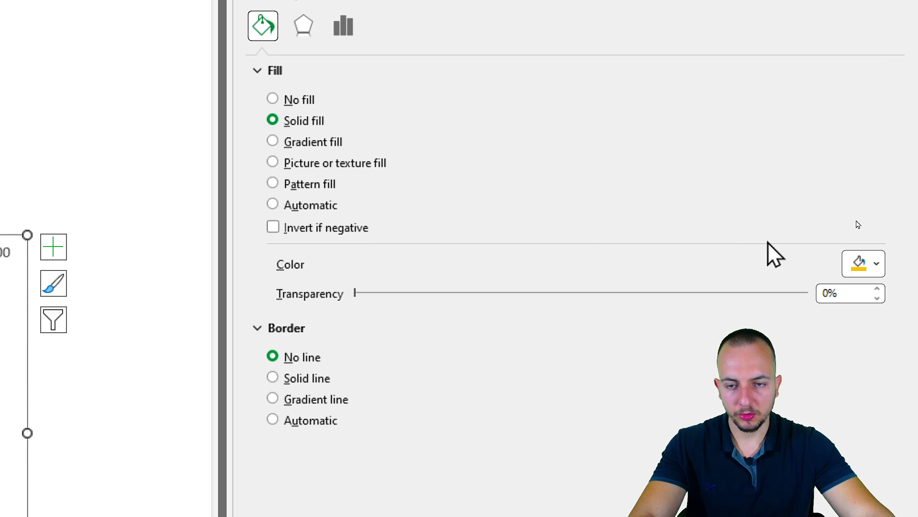
# Step: Color the RED data series a soft pinkish red from the standard color palette and close the series formatting settings
pyautogui.click(864, 264)
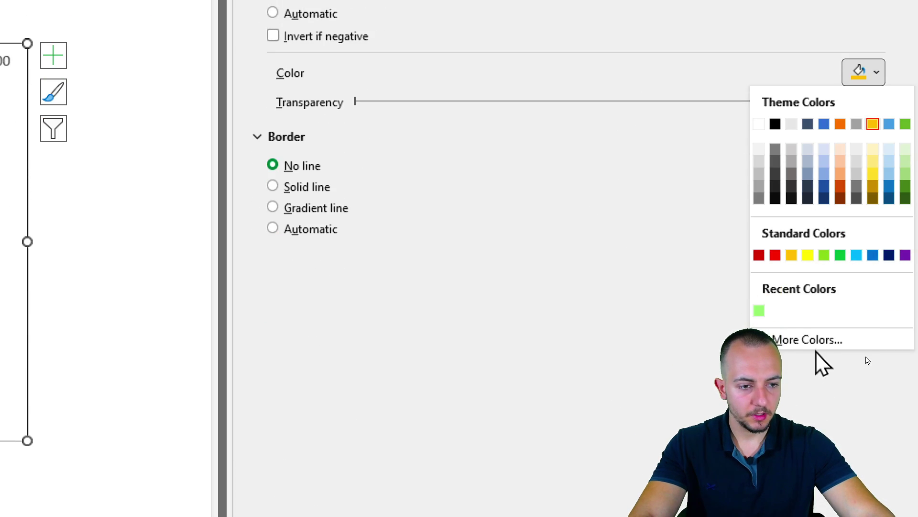
pyautogui.click(813, 342)
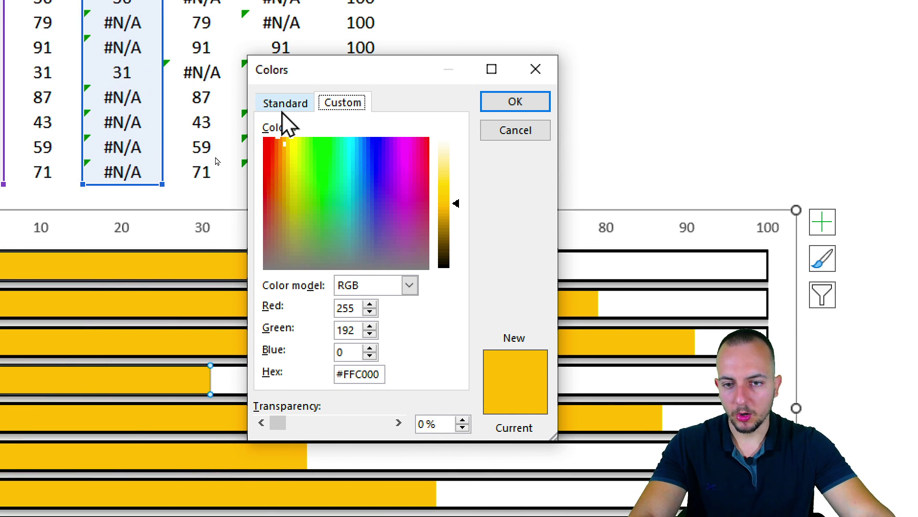
pyautogui.click(283, 108)
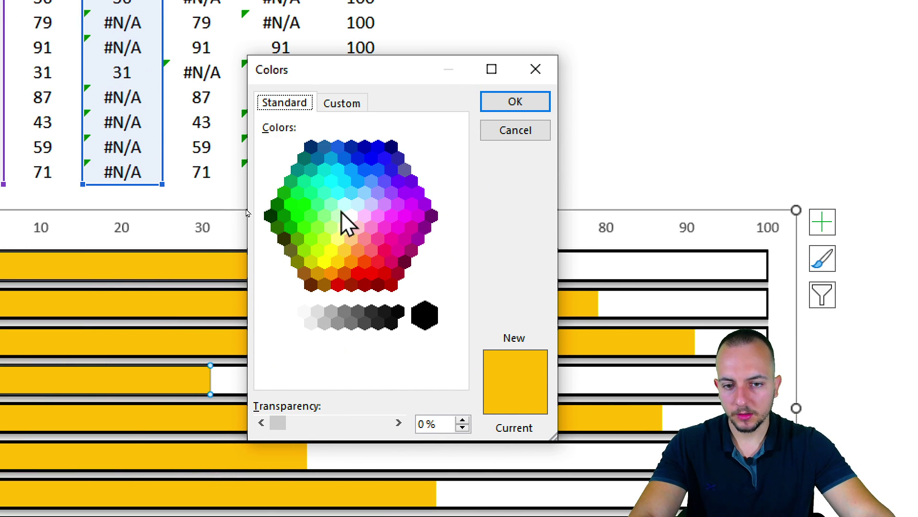
pyautogui.click(383, 249)
pyautogui.click(391, 239)
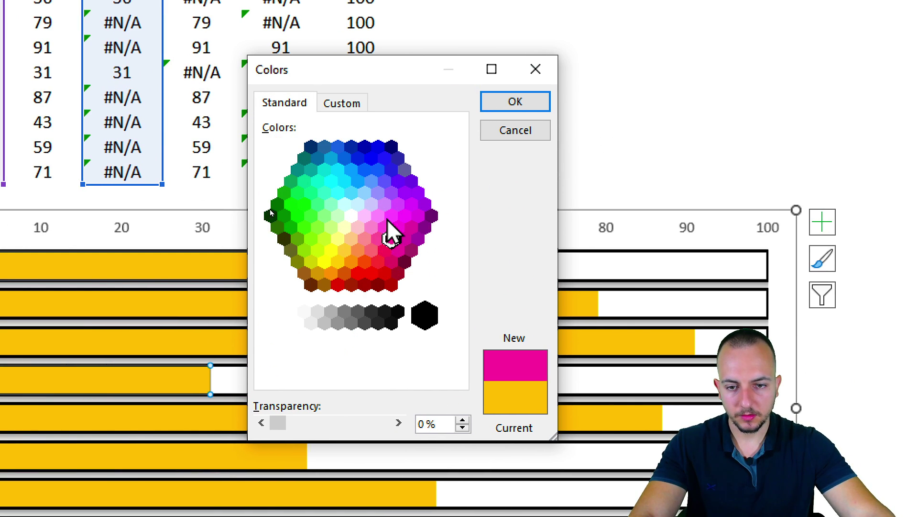
pyautogui.click(369, 250)
pyautogui.click(512, 105)
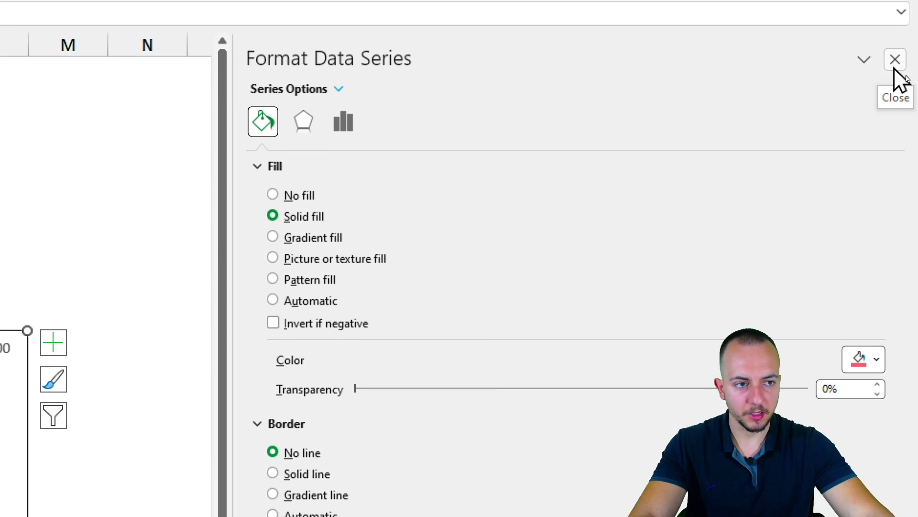
pyautogui.click(894, 63)
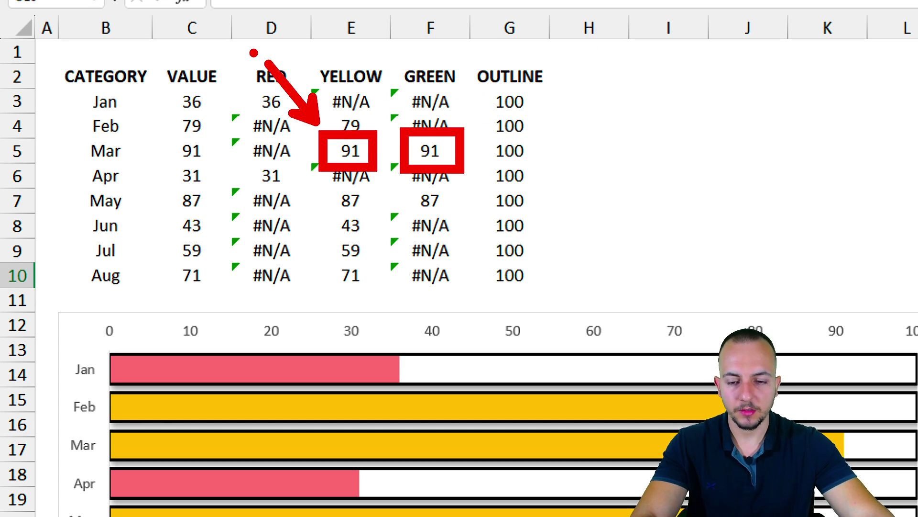
# Step: Edit the chart's data source so that the GREEN series comes between YELLOW and RED in the series order
pyautogui.scroll(-3, 267, 359)
pyautogui.rightClick(286, 153)
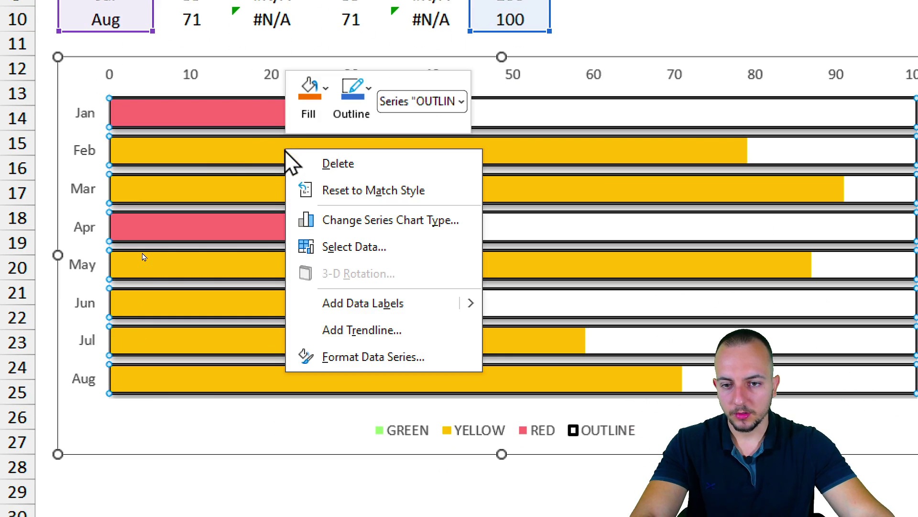
pyautogui.click(360, 251)
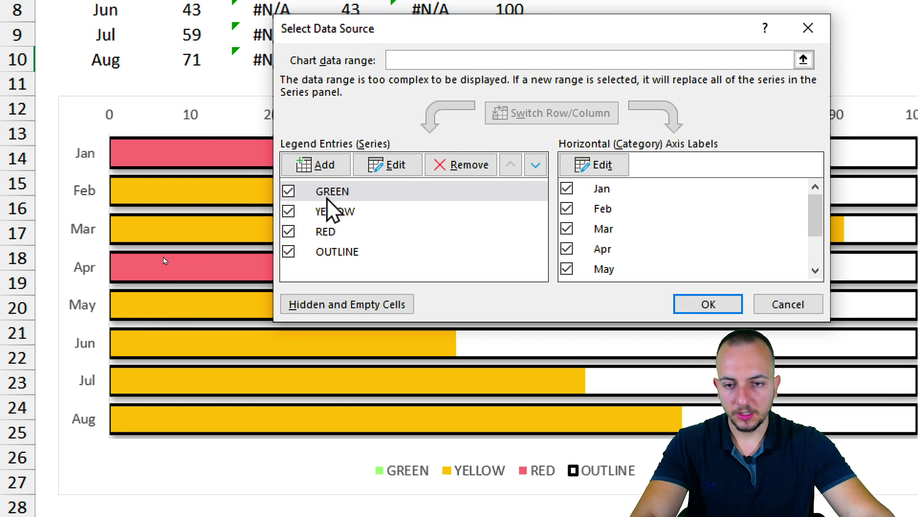
pyautogui.click(349, 193)
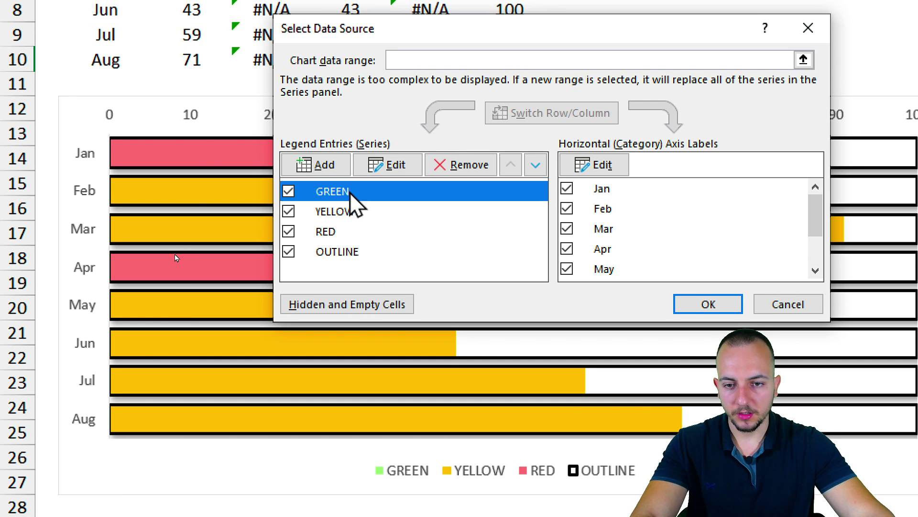
pyautogui.click(536, 165)
pyautogui.click(510, 166)
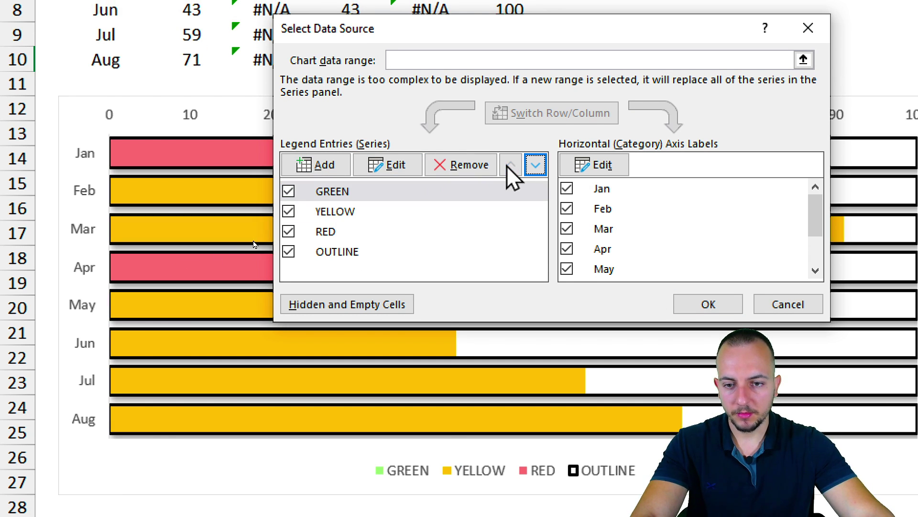
pyautogui.click(534, 171)
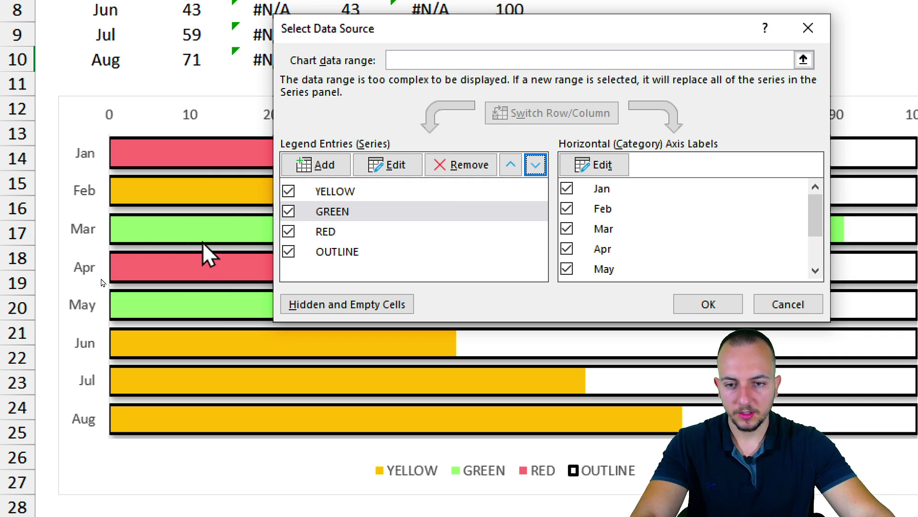
# Step: Apply the new series order and deselect the chart
pyautogui.click(340, 211)
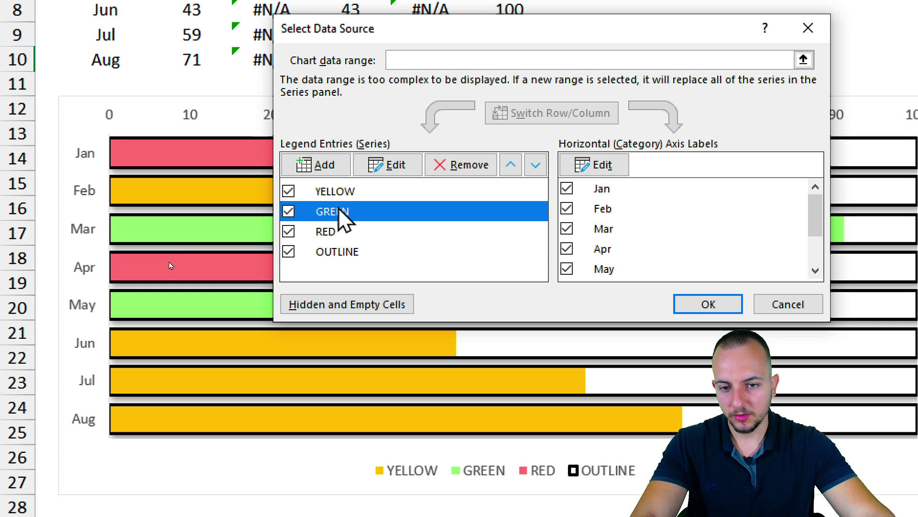
pyautogui.click(333, 232)
pyautogui.click(335, 252)
pyautogui.click(707, 304)
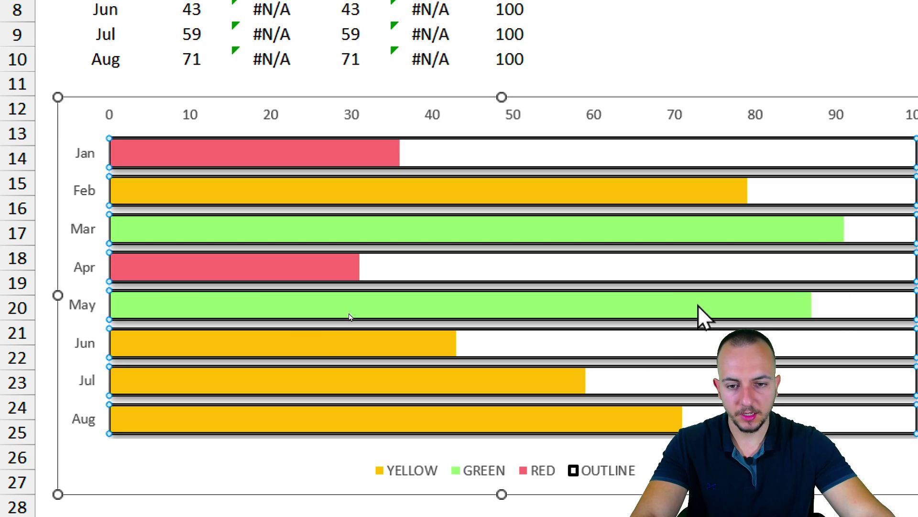
pyautogui.click(509, 493)
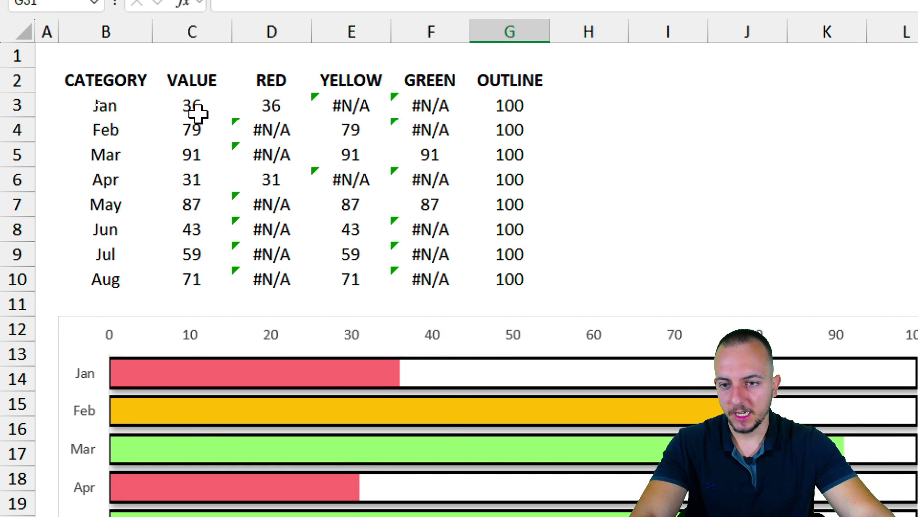
# Step: Test the chart's color switching by setting February's entry in the VALUE column to 10 and replacing it with 50
pyautogui.moveTo(201, 113); pyautogui.dragTo(196, 254)
pyautogui.click(199, 179)
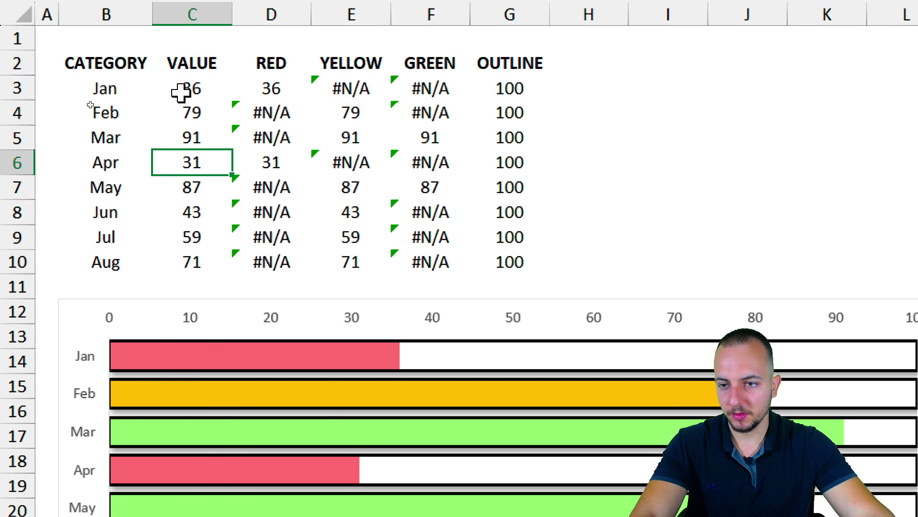
pyautogui.click(194, 77)
pyautogui.moveTo(196, 114); pyautogui.dragTo(225, 115)
pyautogui.click(225, 115)
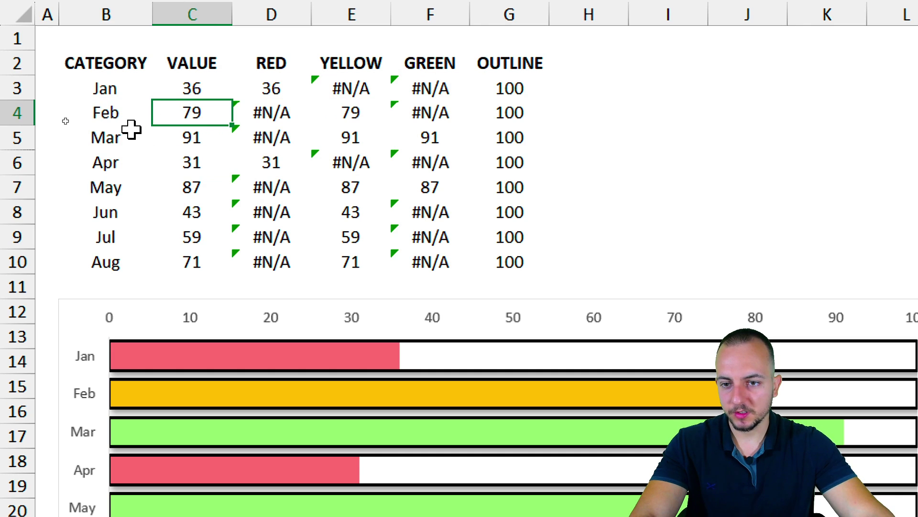
pyautogui.write('10')
pyautogui.hotkey('ctrl', 'Return')
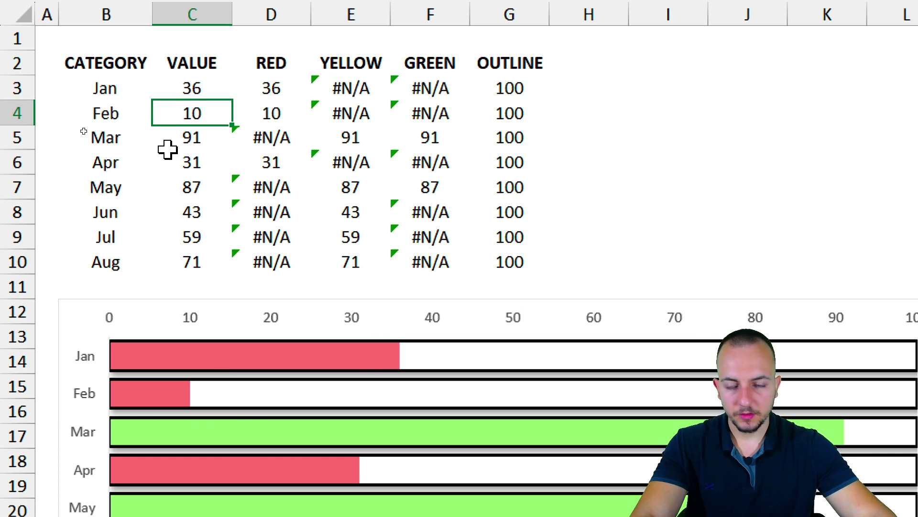
pyautogui.write('50')
pyautogui.hotkey('ctrl', 'Return')
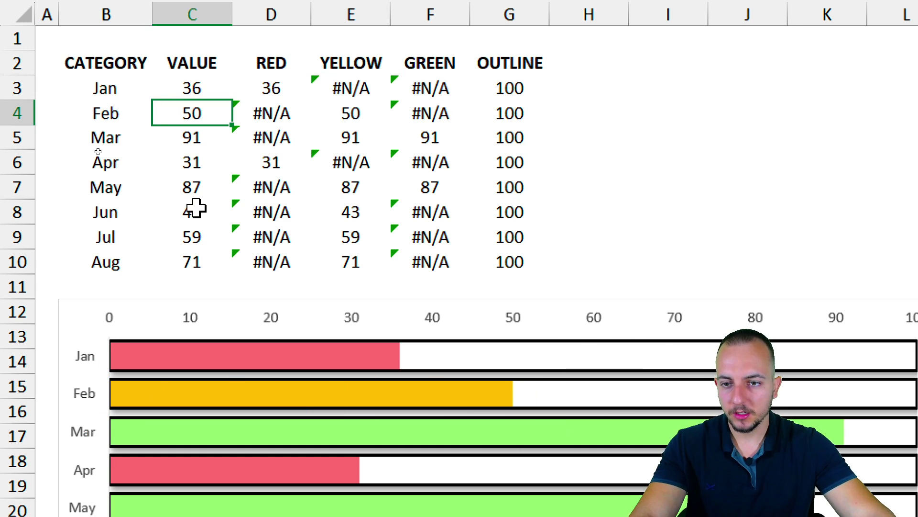
# Step: Set February's entry in the VALUE column to 99 to test the chart's high-value color
pyautogui.press('F2')
pyautogui.press('BackSpace')
pyautogui.press('BackSpace')
pyautogui.write('99')
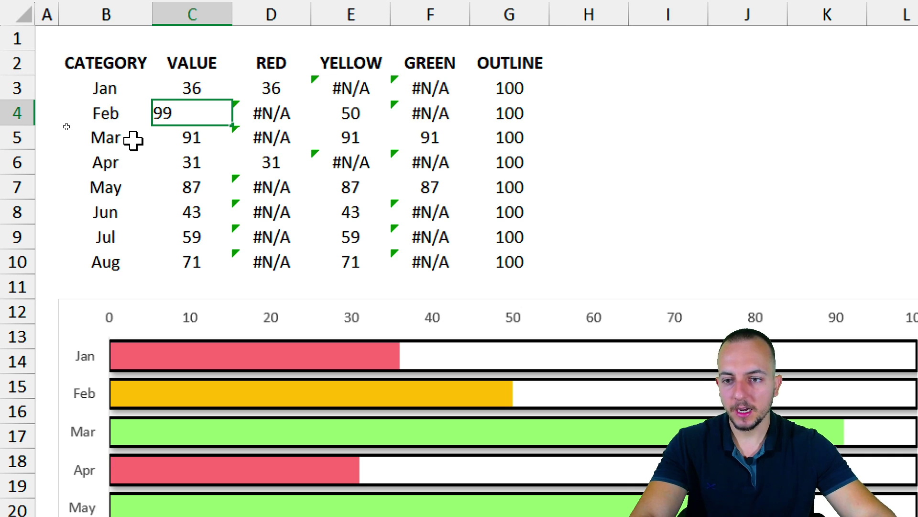
pyautogui.hotkey('ctrl', 'Return')
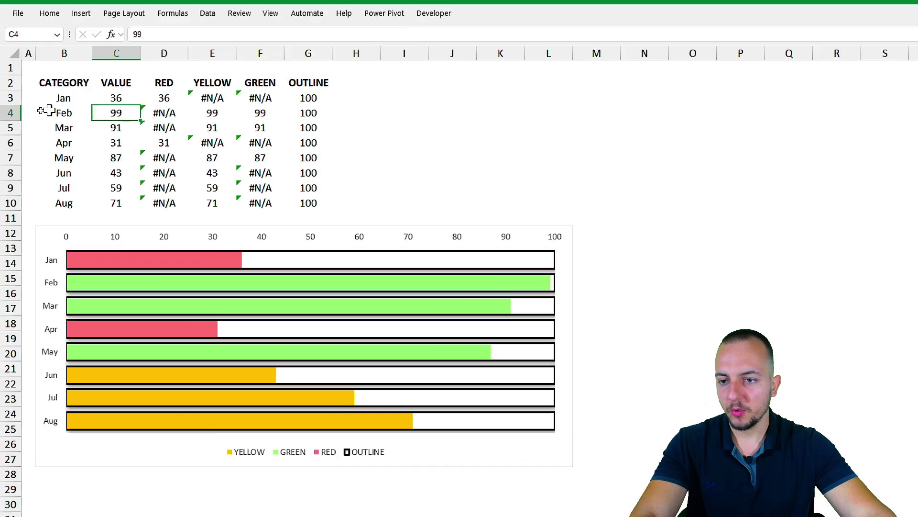
# Step: Undo the last change to February's value, set it to 79, and select the CATEGORY header cell
pyautogui.hotkey('ctrl', 'z')
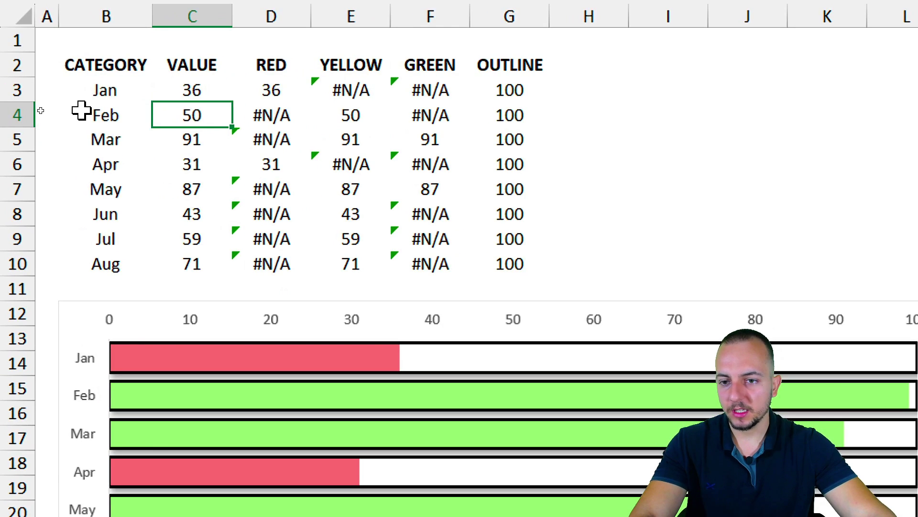
pyautogui.write('79')
pyautogui.hotkey('ctrl', 'Return')
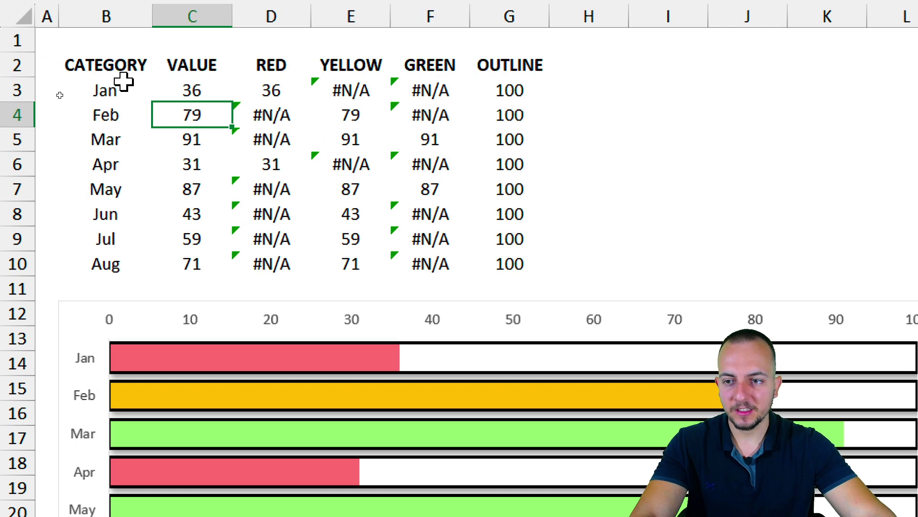
pyautogui.click(120, 76)
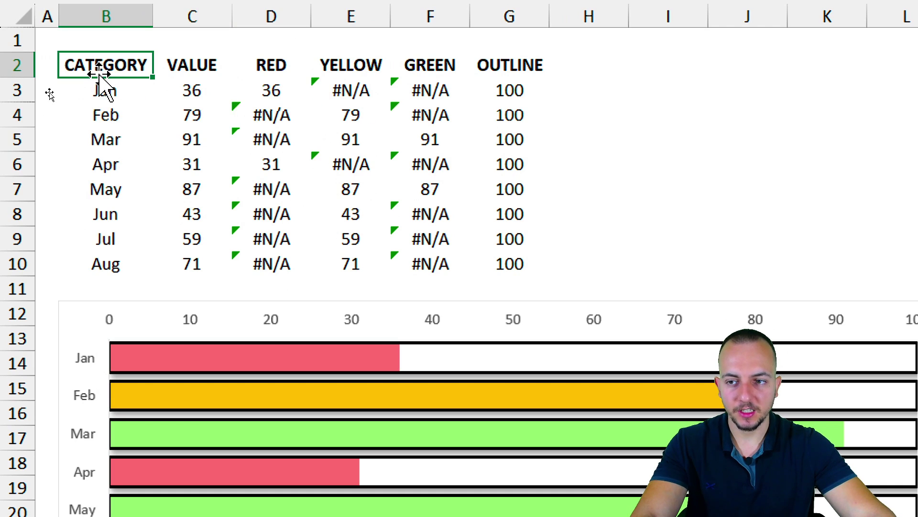